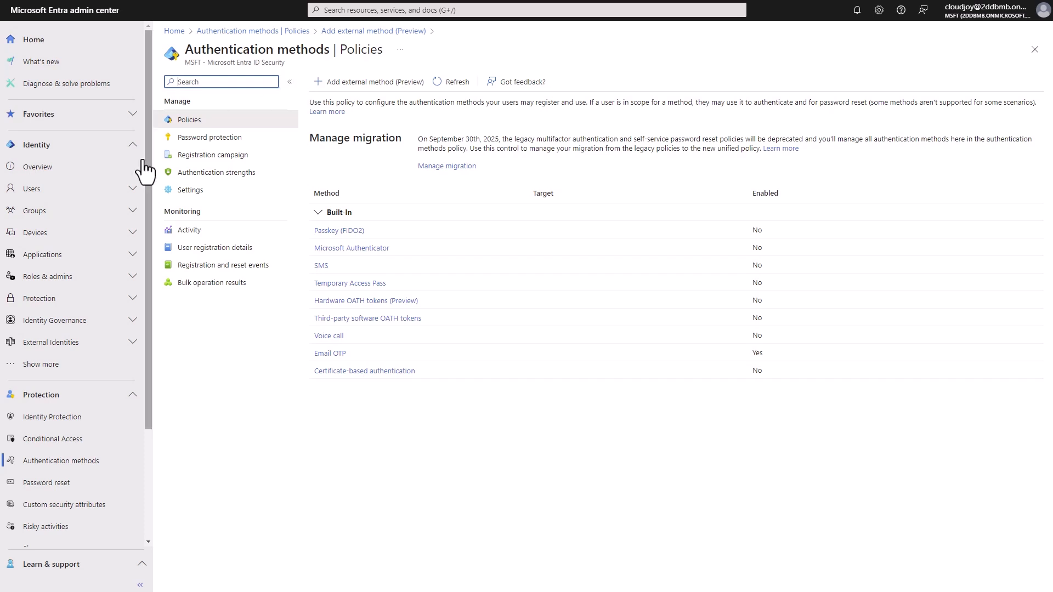
Scroll the Authentication methods policies list to see which built-in methods are enabled.
scroll(66, 438, "down", 1)
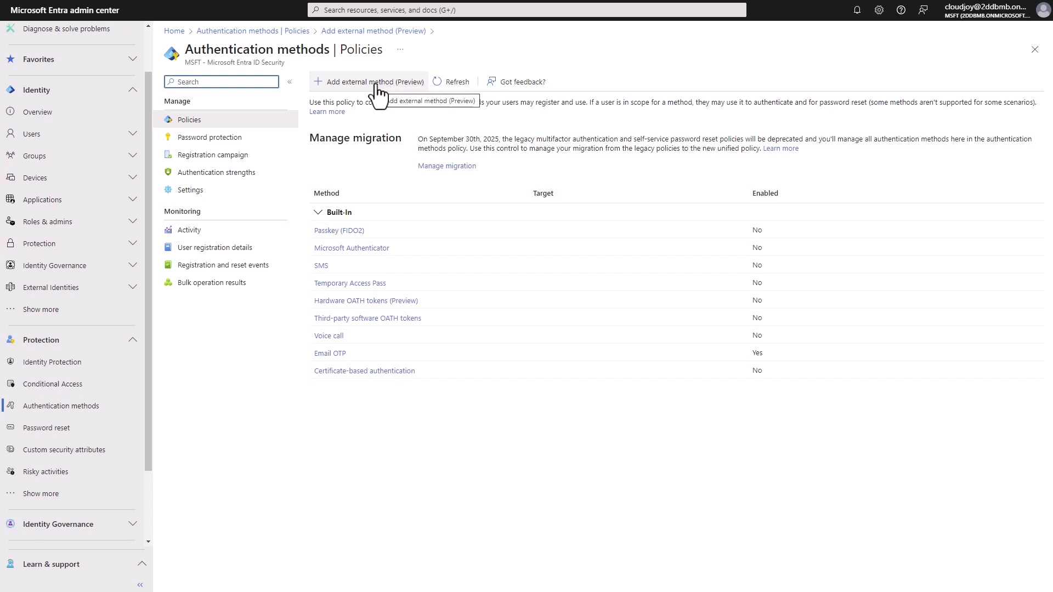
Start adding a new external authentication method and put the cursor in its Name field.
left_click(378, 88)
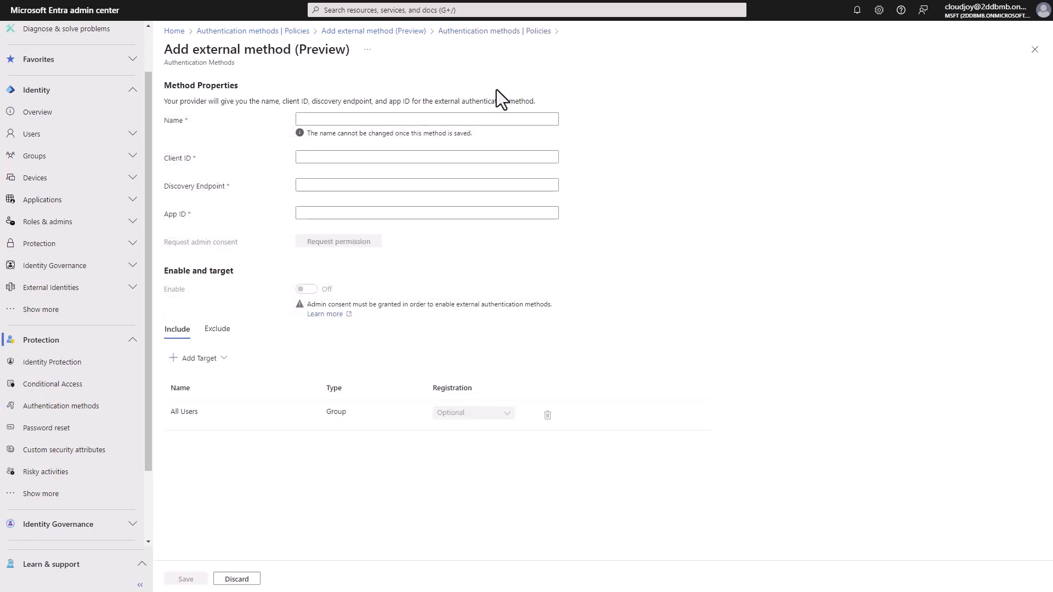
left_click(437, 114)
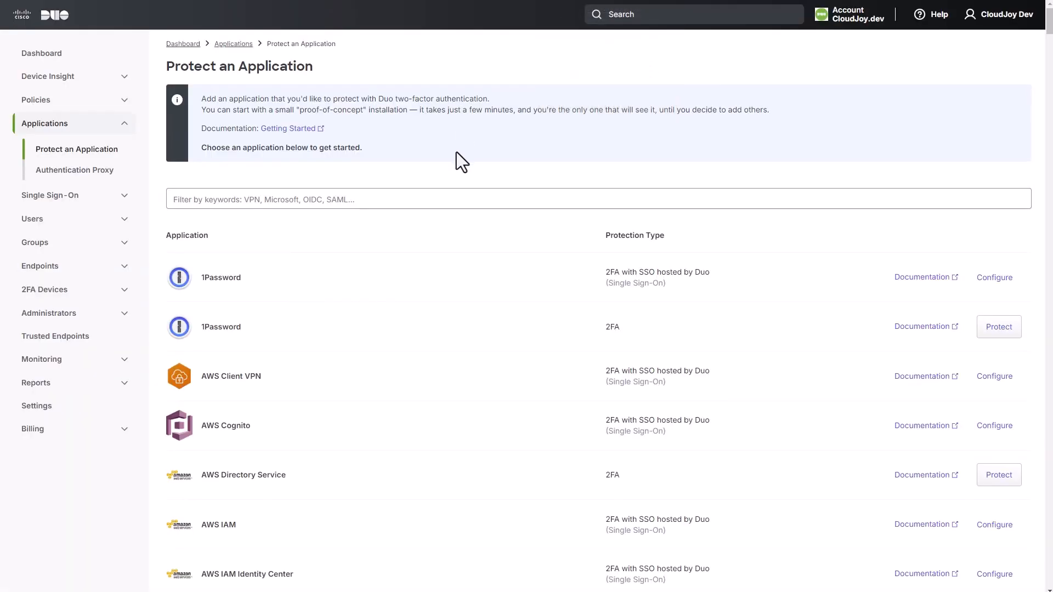
Filter Duo applications for 'microsoft entra' and protect Microsoft Entra ID: External Authentication Methods.
left_click(446, 197)
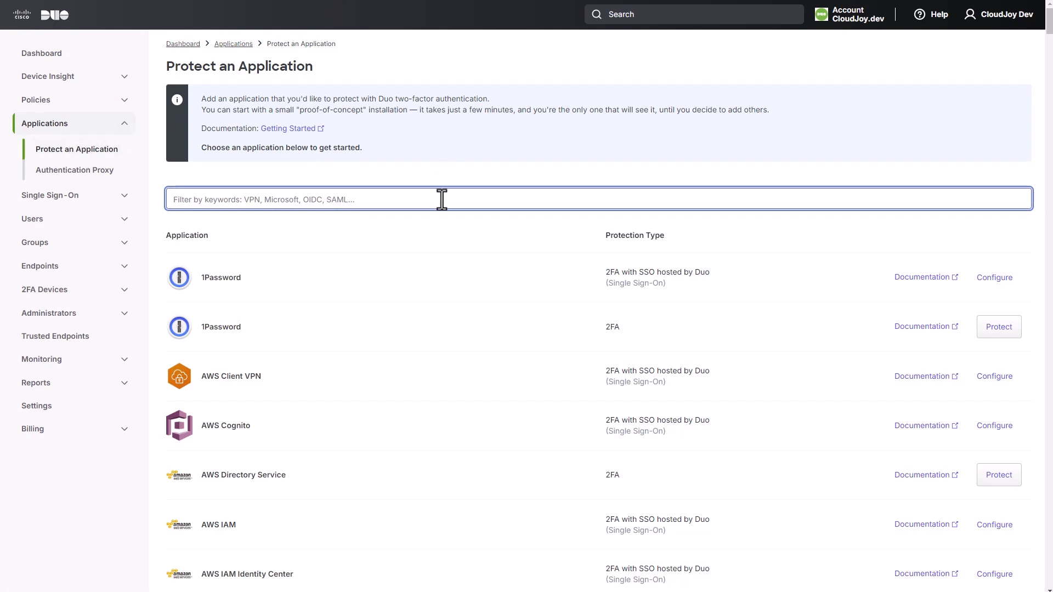
type("microso")
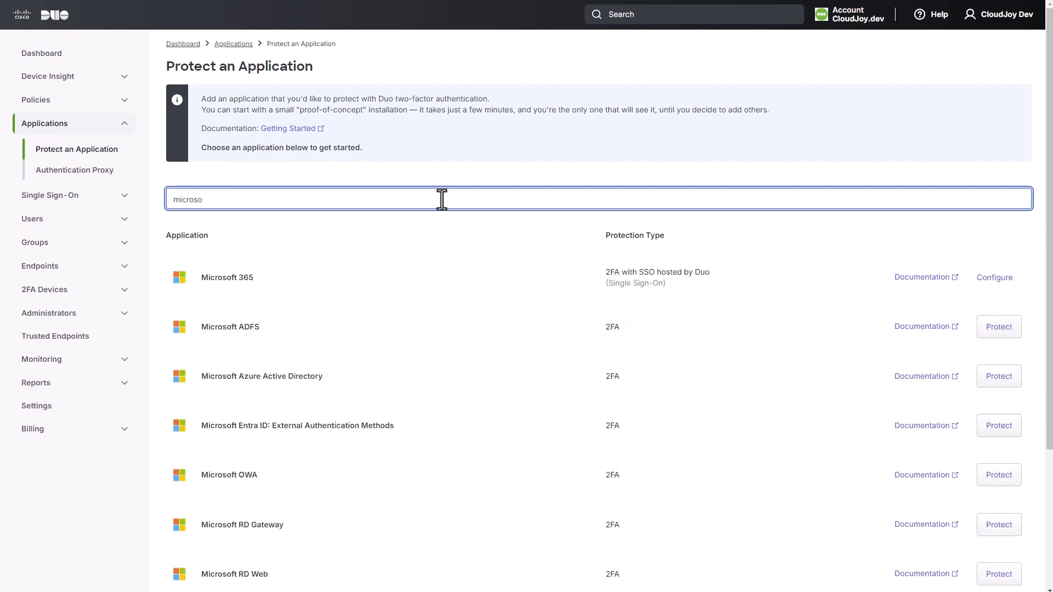
type("ft entra")
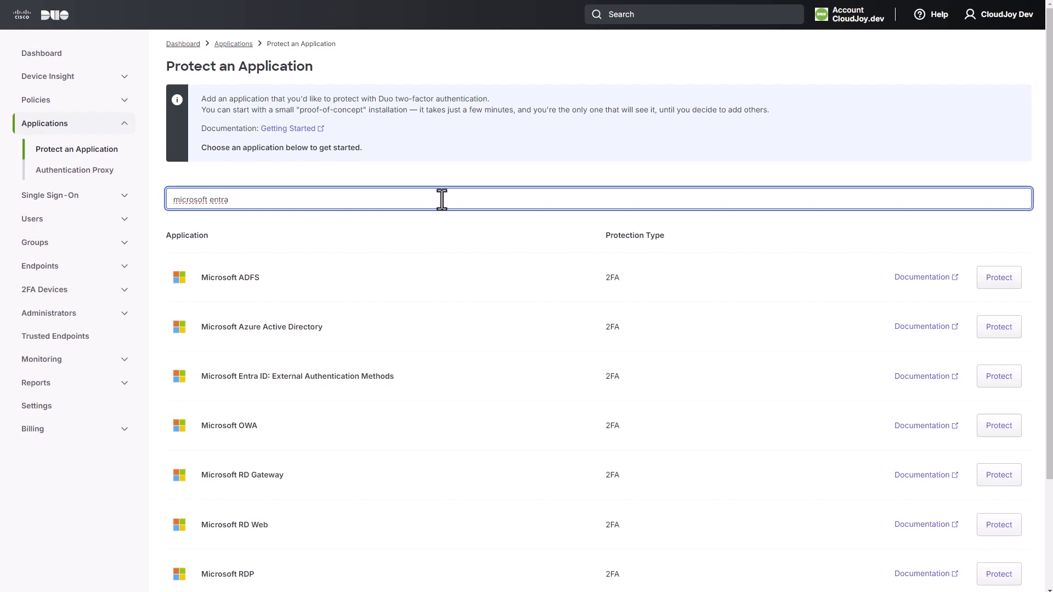
left_click_drag(289, 377, 403, 376)
left_click(471, 379)
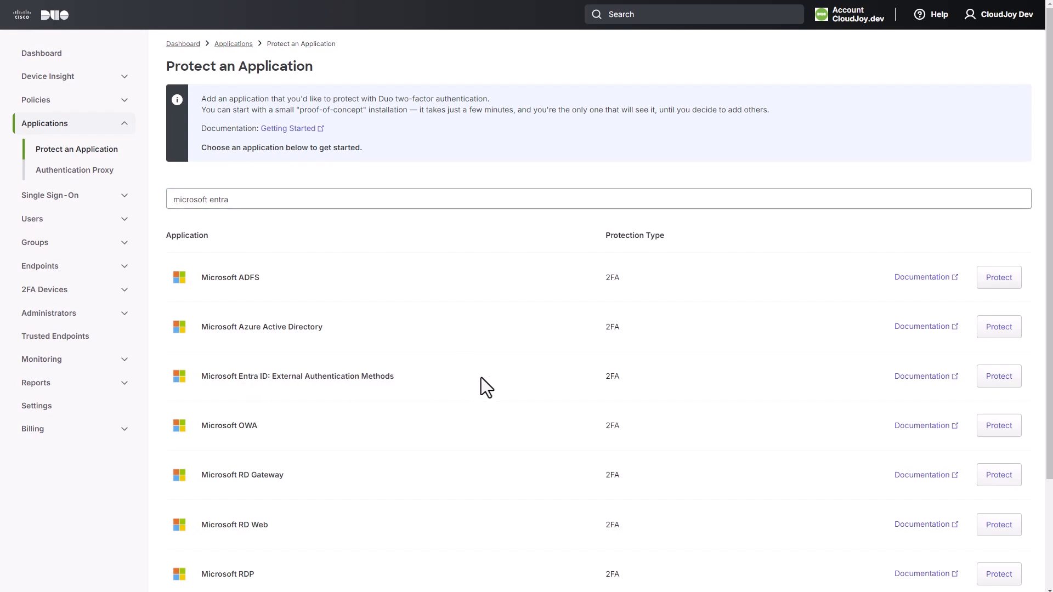
left_click(1007, 379)
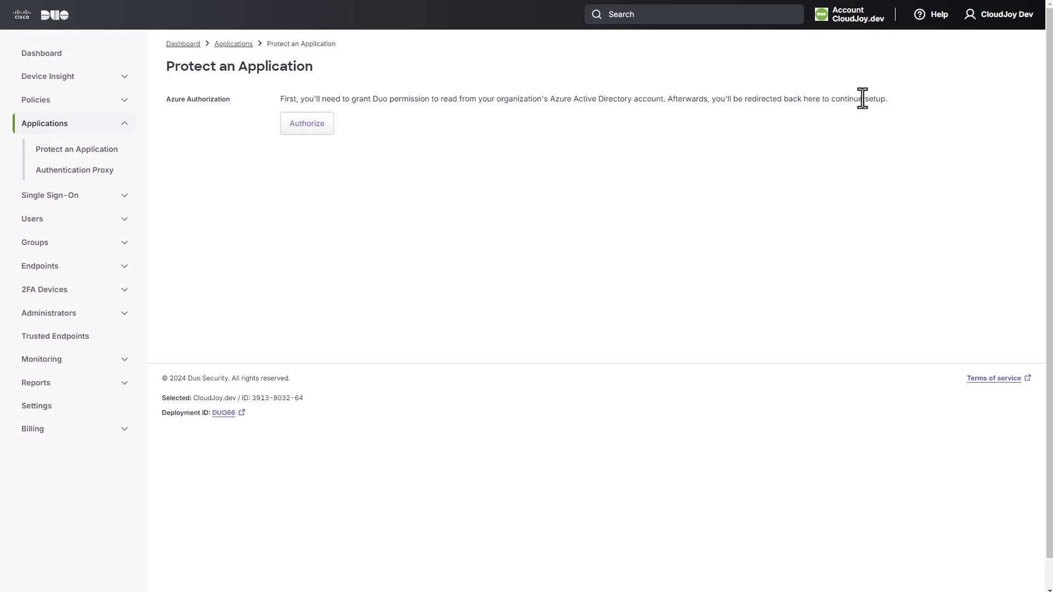
Authorize Duo with the tenant admin account and accept its permissions for the whole organisation.
left_click(298, 132)
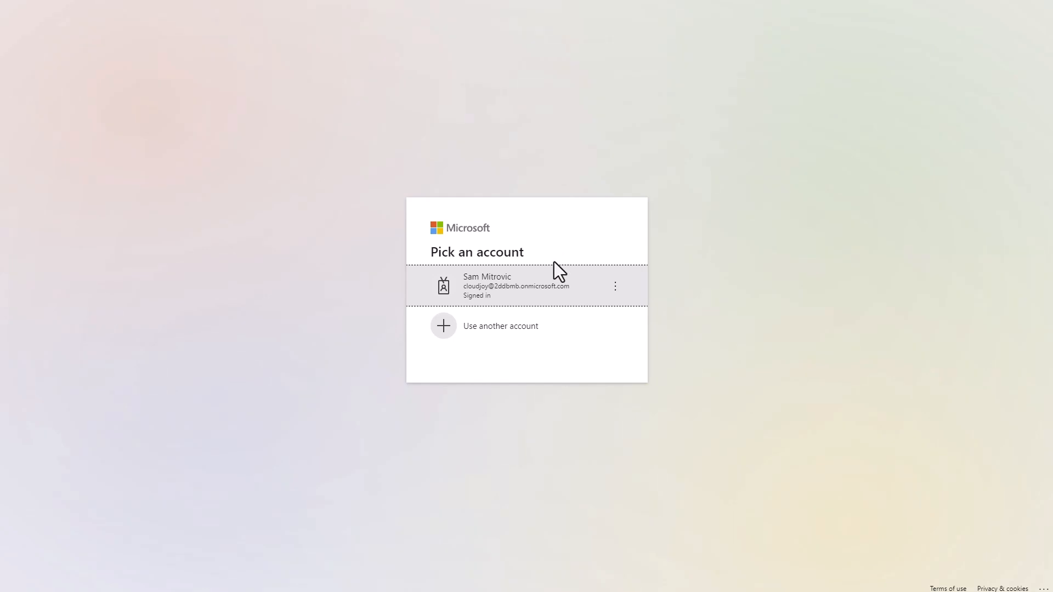
left_click(535, 286)
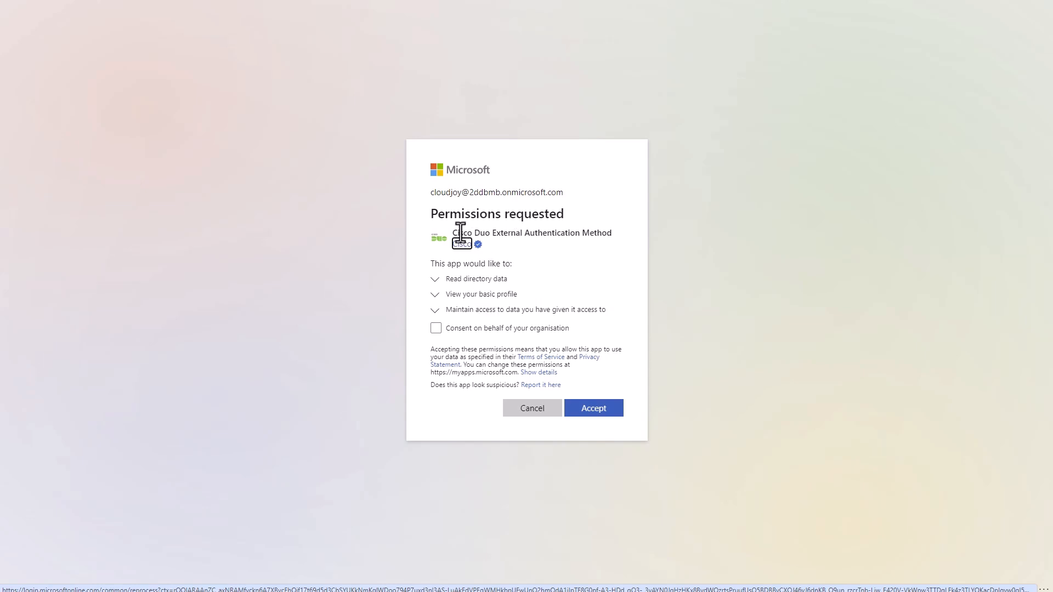
left_click(435, 279)
left_click(434, 278)
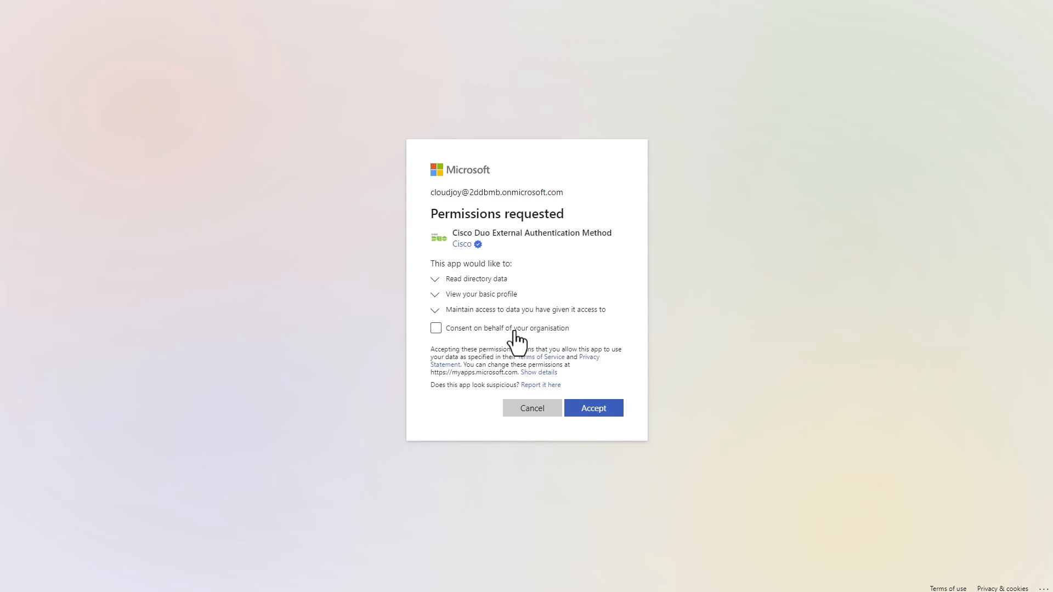
left_click(513, 331)
left_click(596, 427)
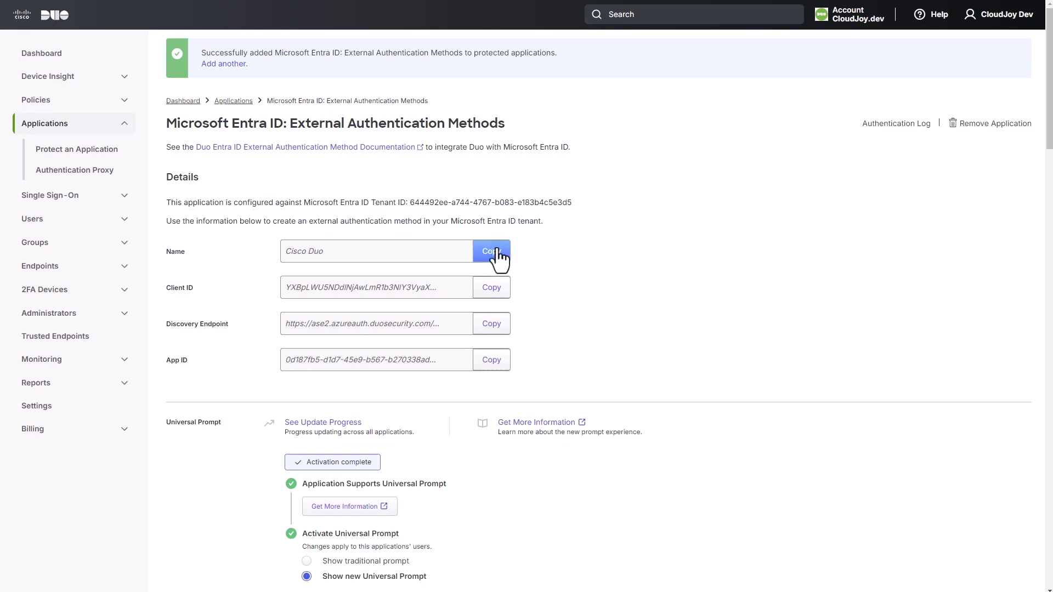
Fill Entra's form with Duo's name Cisco Duo, client ID, discovery endpoint and App ID.
left_click(477, 249)
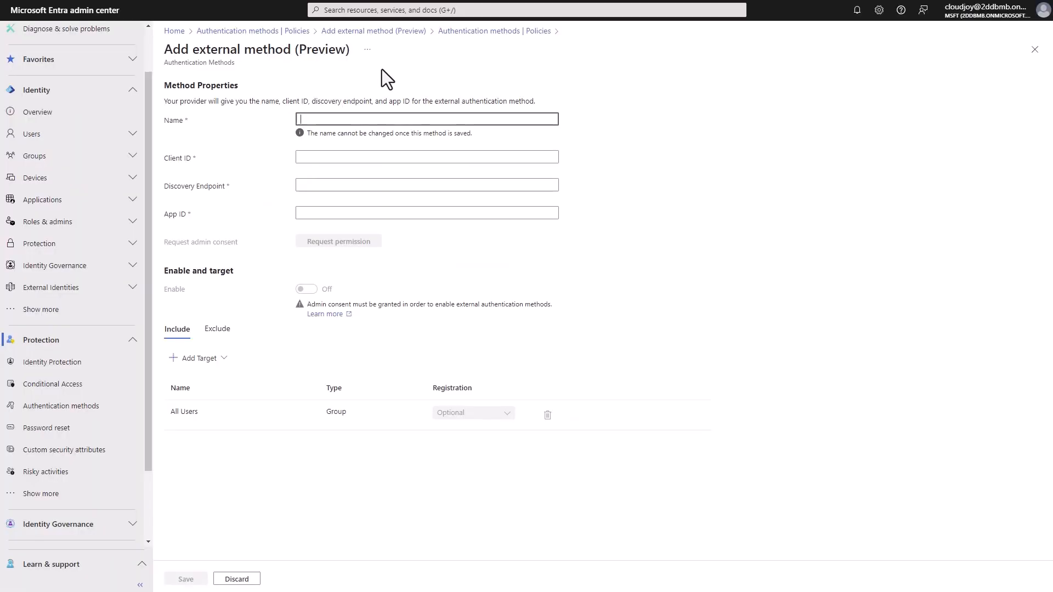
key("ctrl+v")
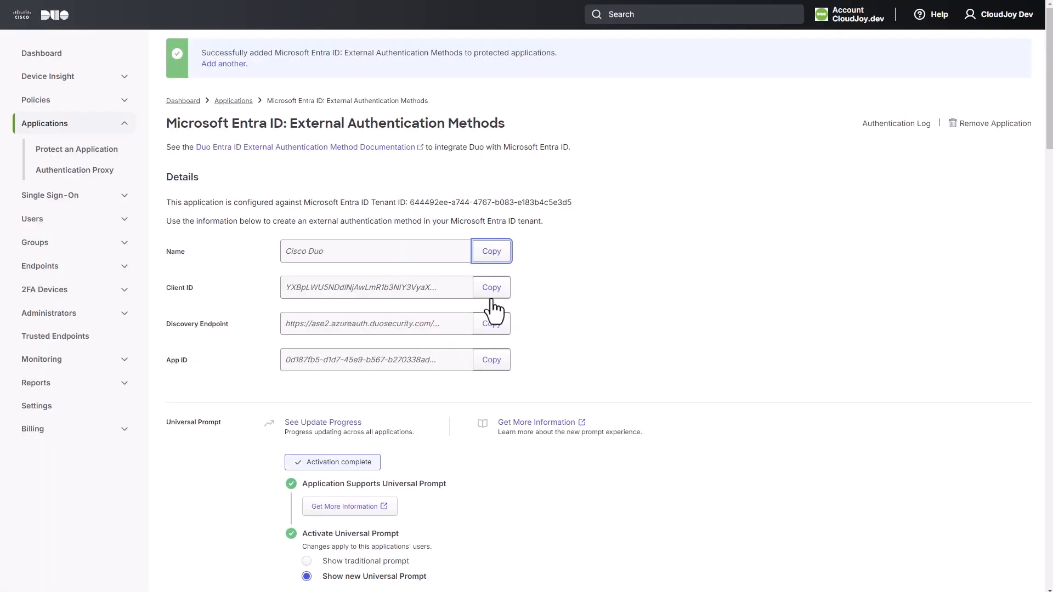
left_click(489, 288)
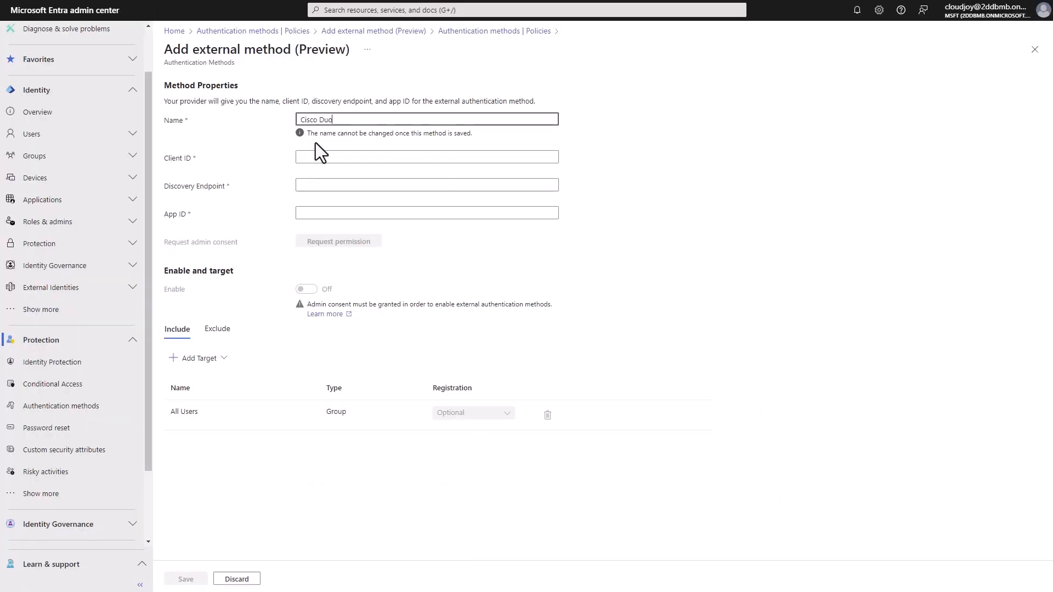
left_click(320, 160)
key("ctrl+v")
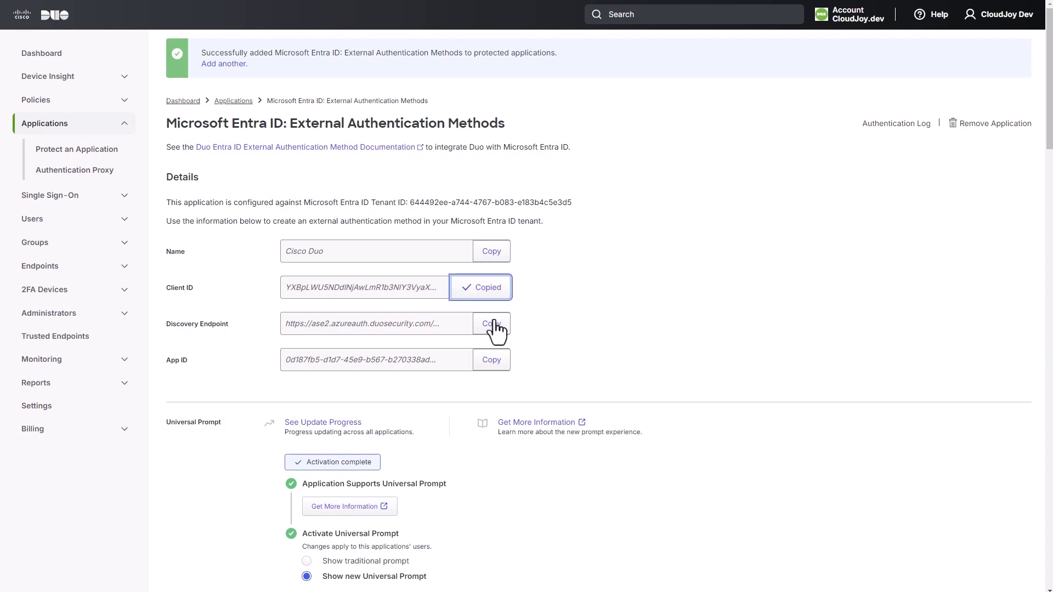
left_click(489, 324)
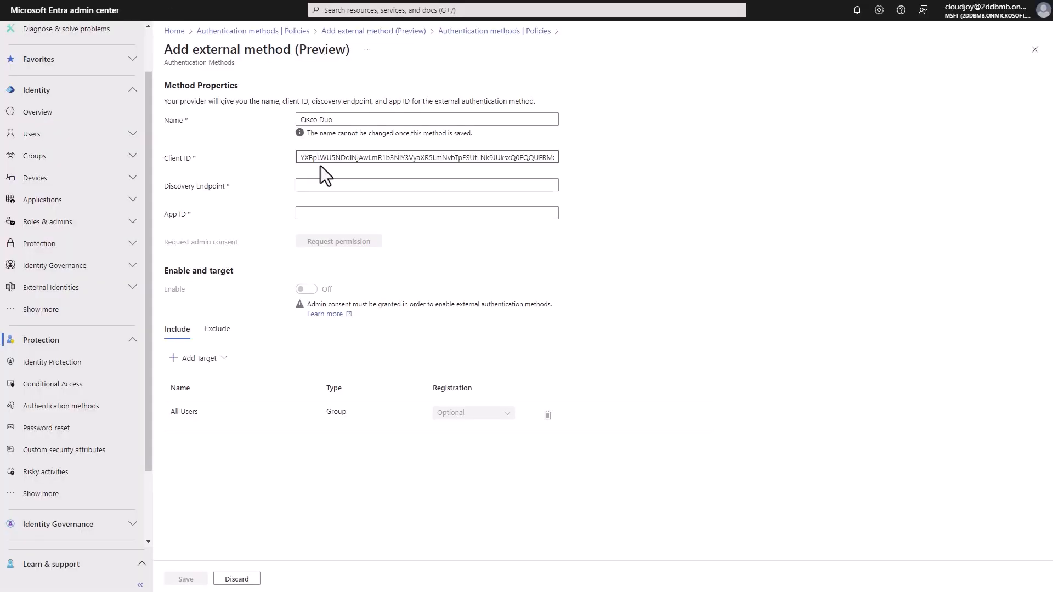
left_click(324, 187)
key("ctrl+v")
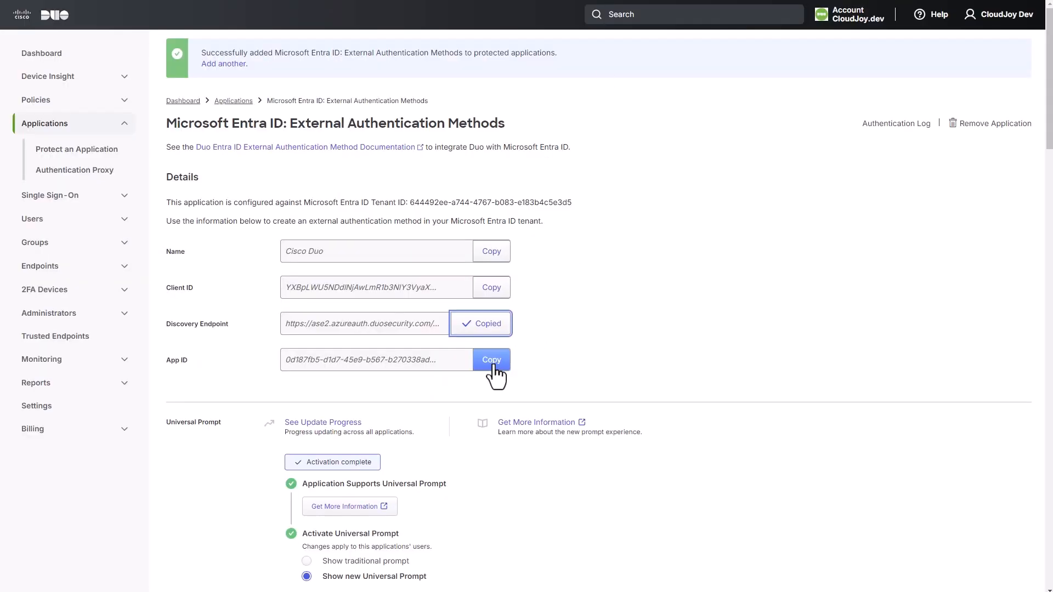
left_click(491, 360)
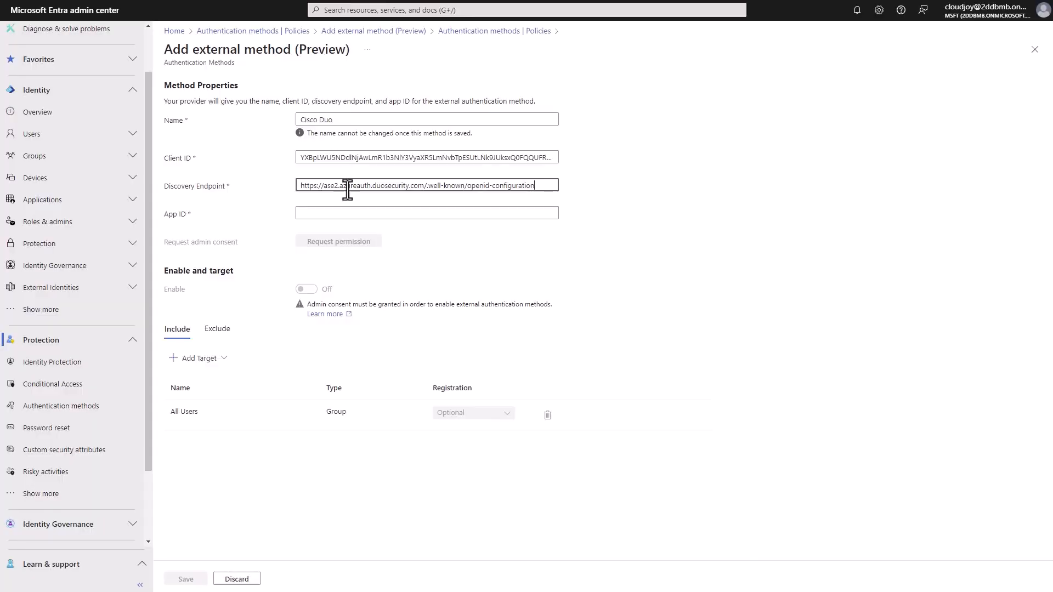
left_click(344, 213)
key("ctrl+v")
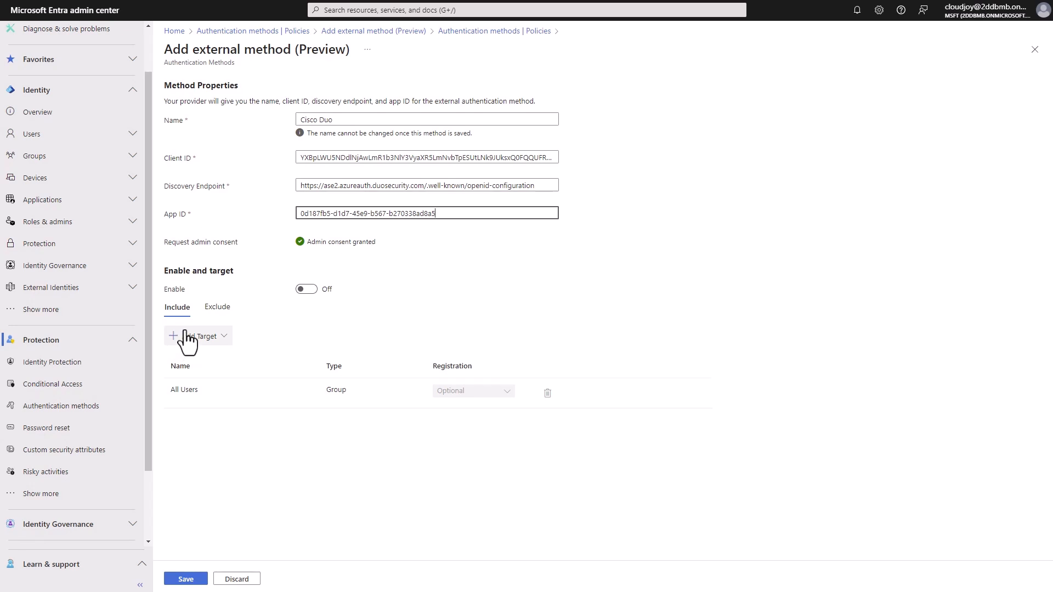
Keep All Users as the target and save the Cisco Duo external method.
left_click(207, 336)
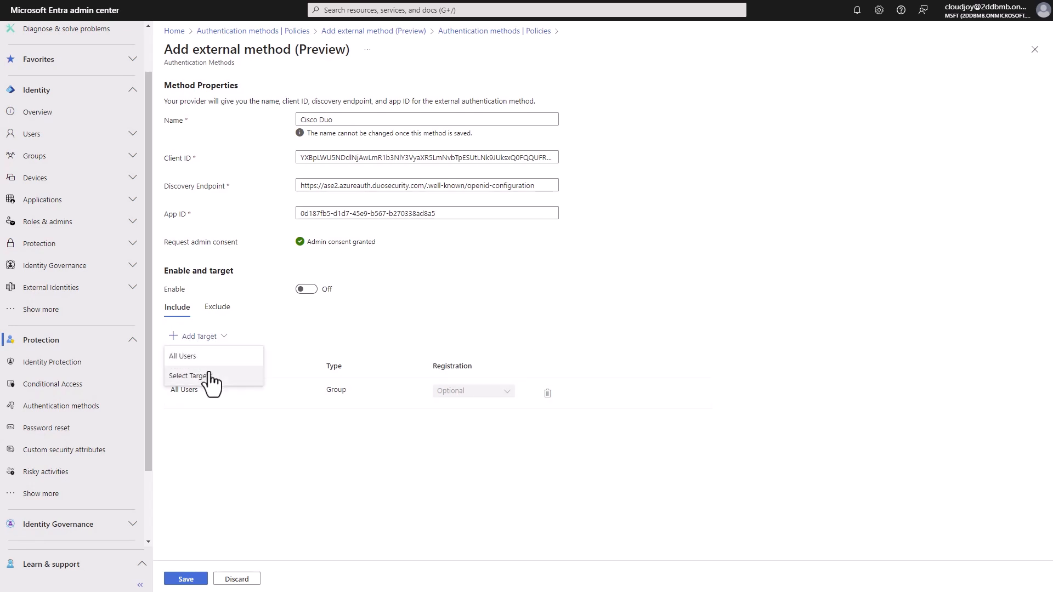
left_click(271, 332)
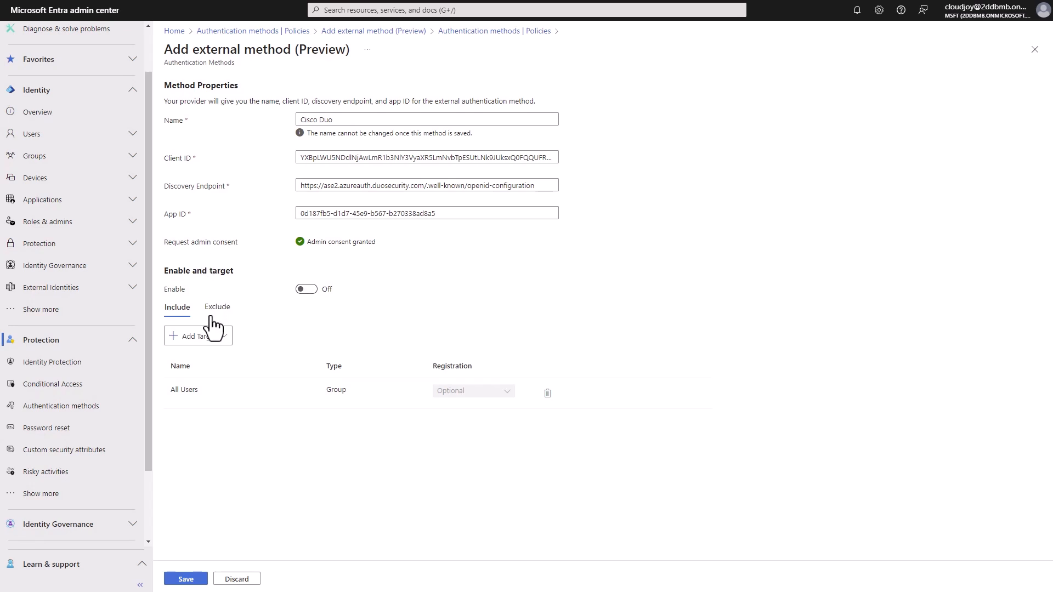
left_click(193, 580)
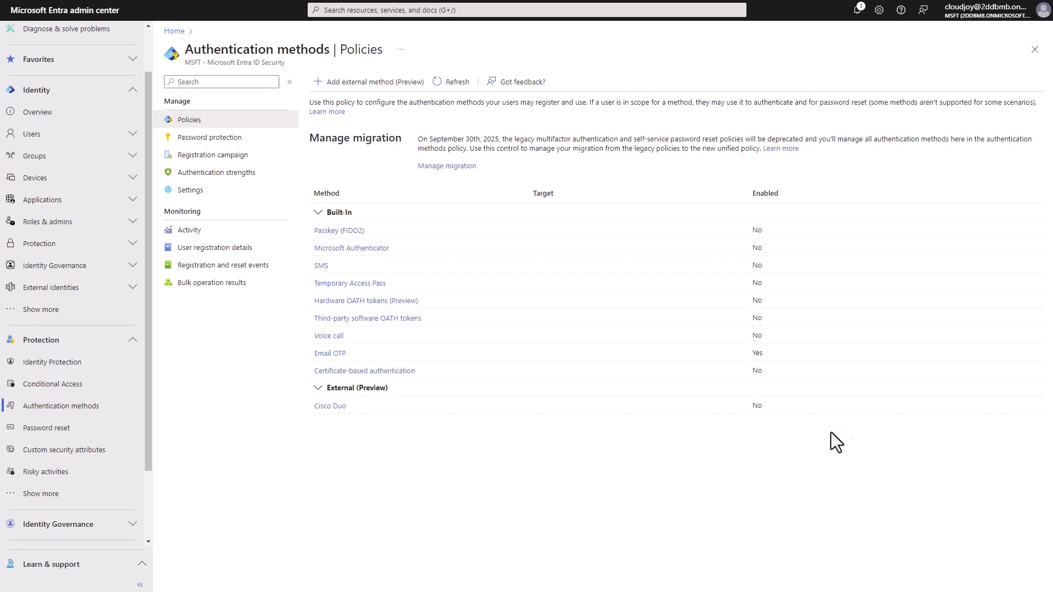
Turn the Cisco Duo method On for All Users, review its Configure tab, and save.
left_click(333, 406)
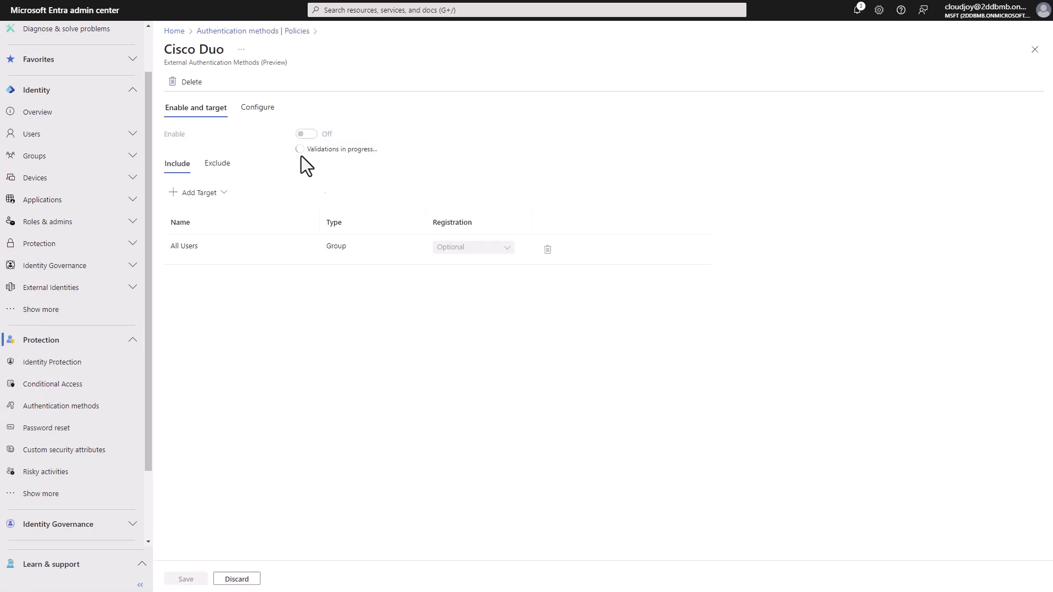
left_click(306, 135)
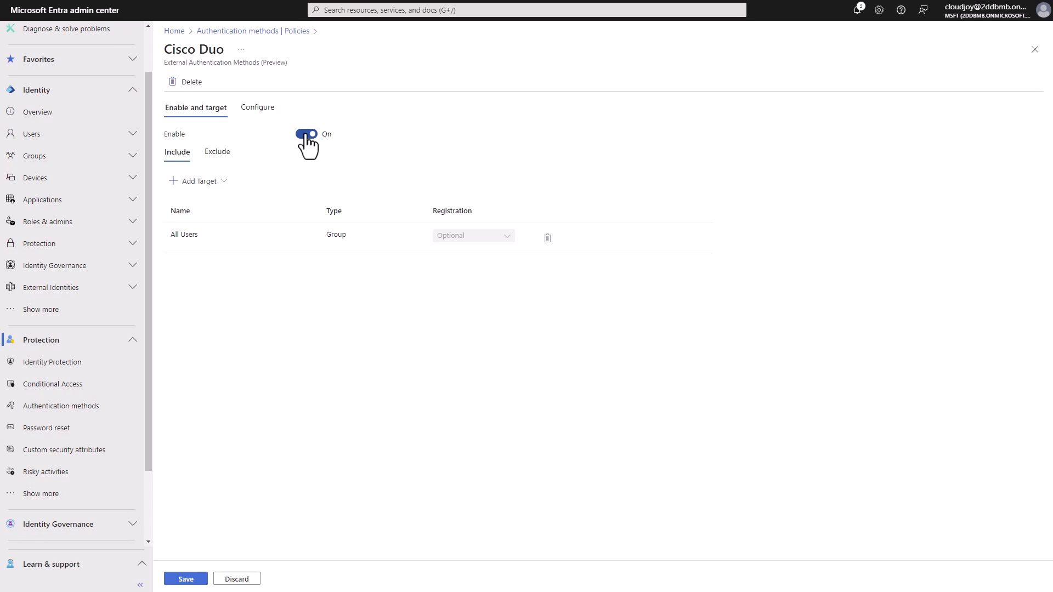
left_click(218, 183)
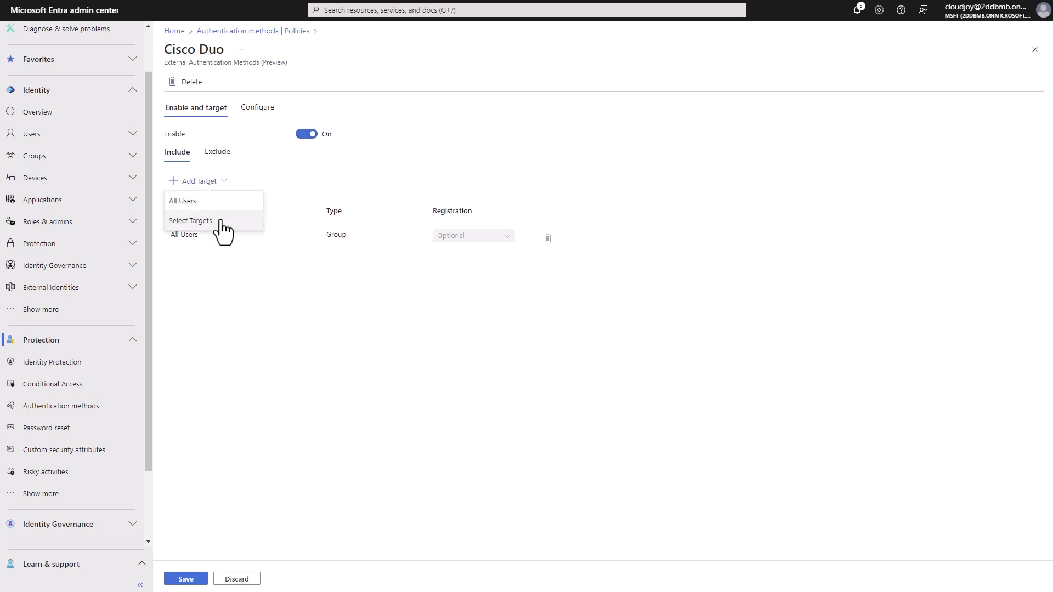
left_click(208, 202)
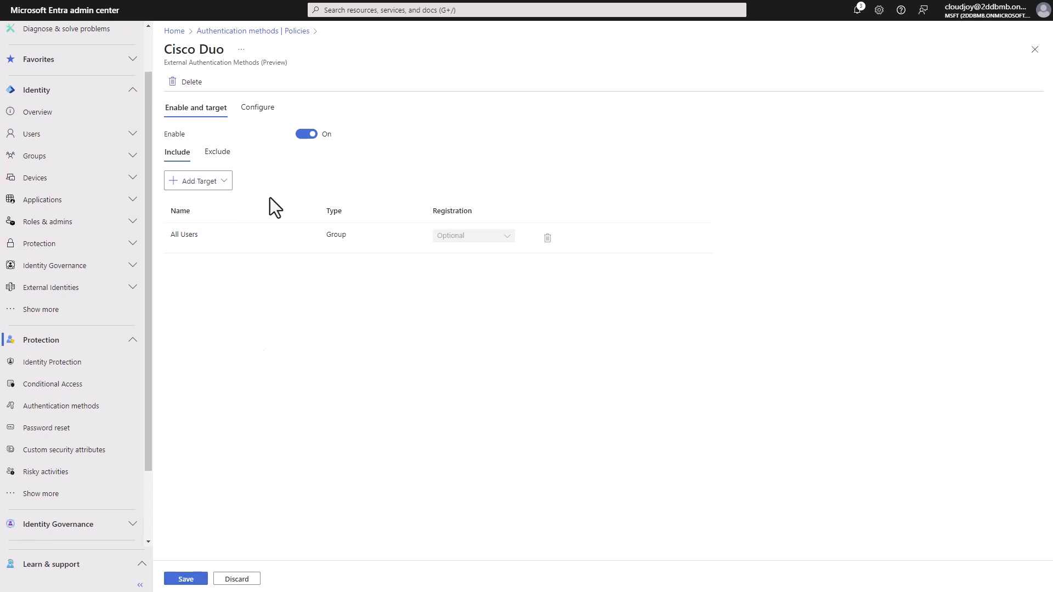
left_click(259, 108)
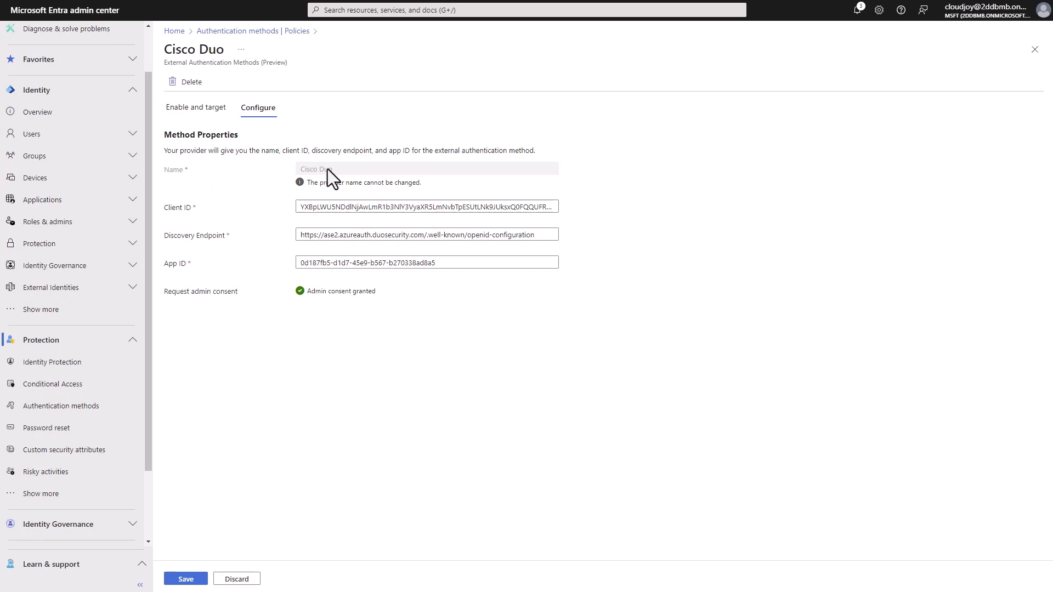
left_click(192, 108)
left_click(186, 579)
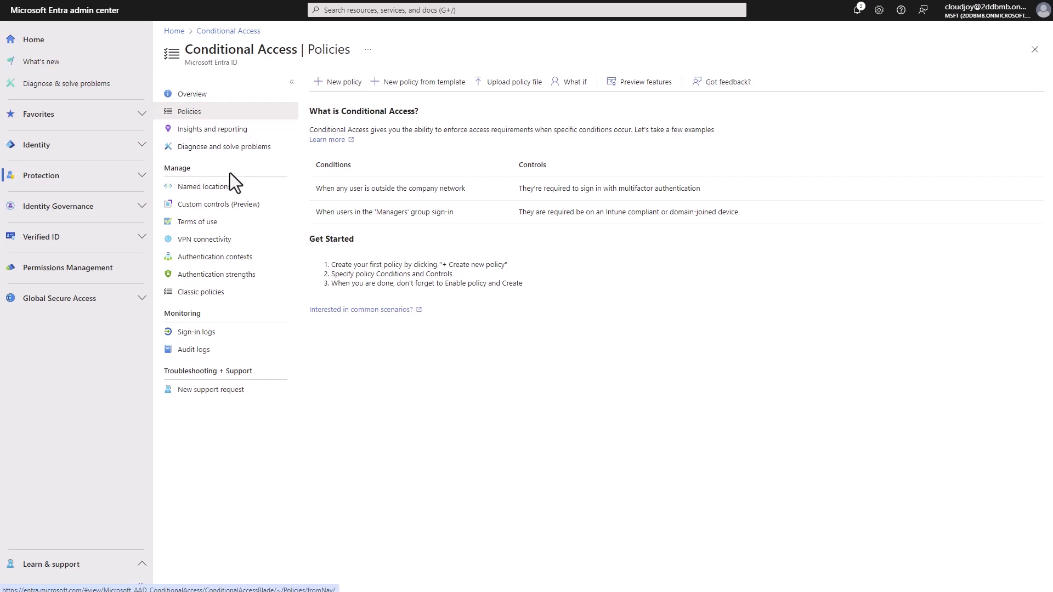
Go through Conditional Access custom controls to the Policies list.
left_click(223, 219)
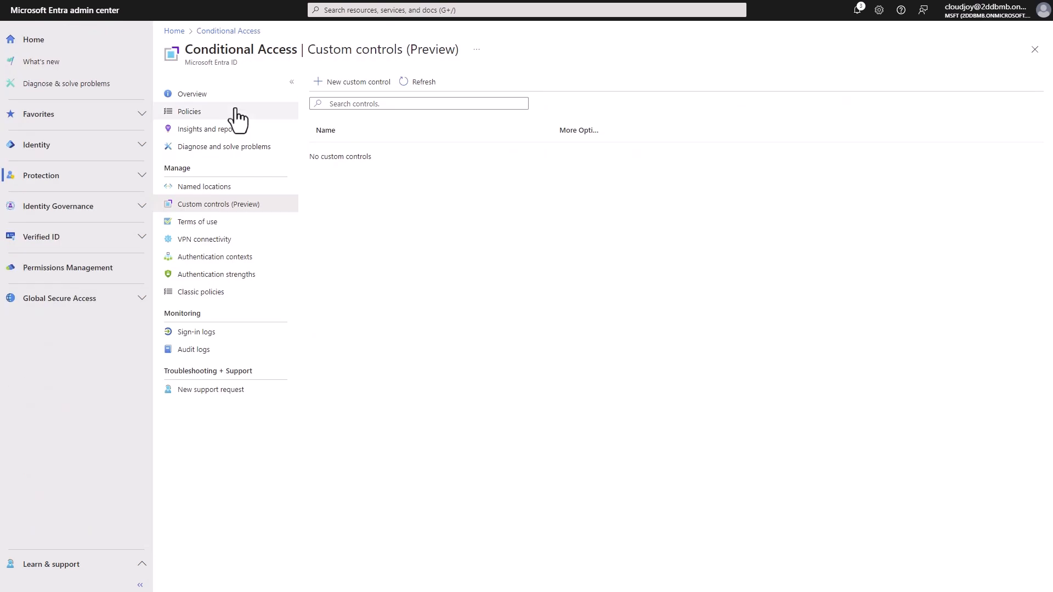
left_click(237, 114)
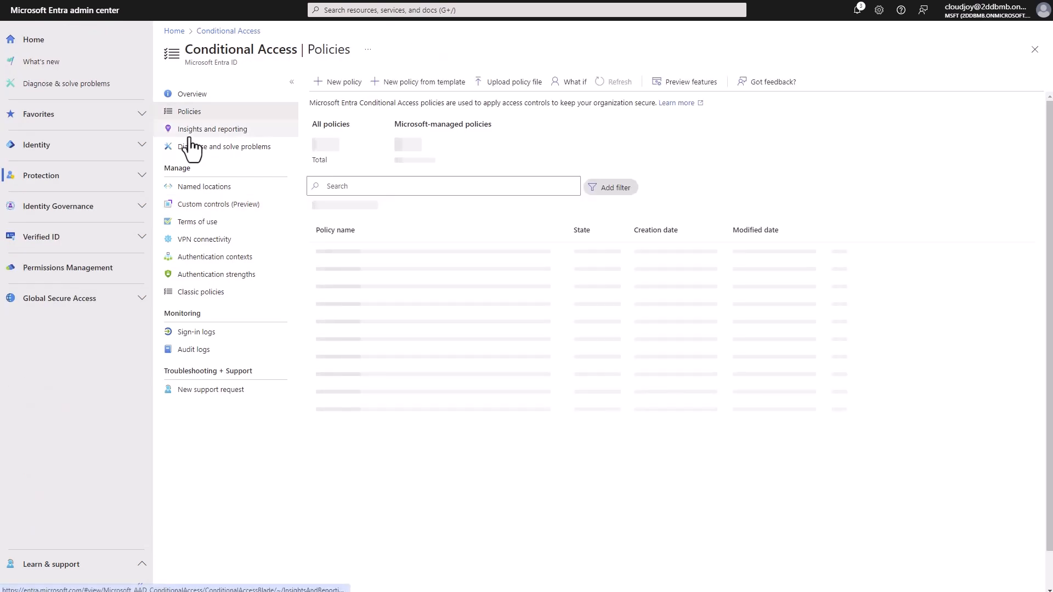
Name a new Conditional Access policy 'MFA Cisco Duo' and assign it to one test user.
left_click(324, 82)
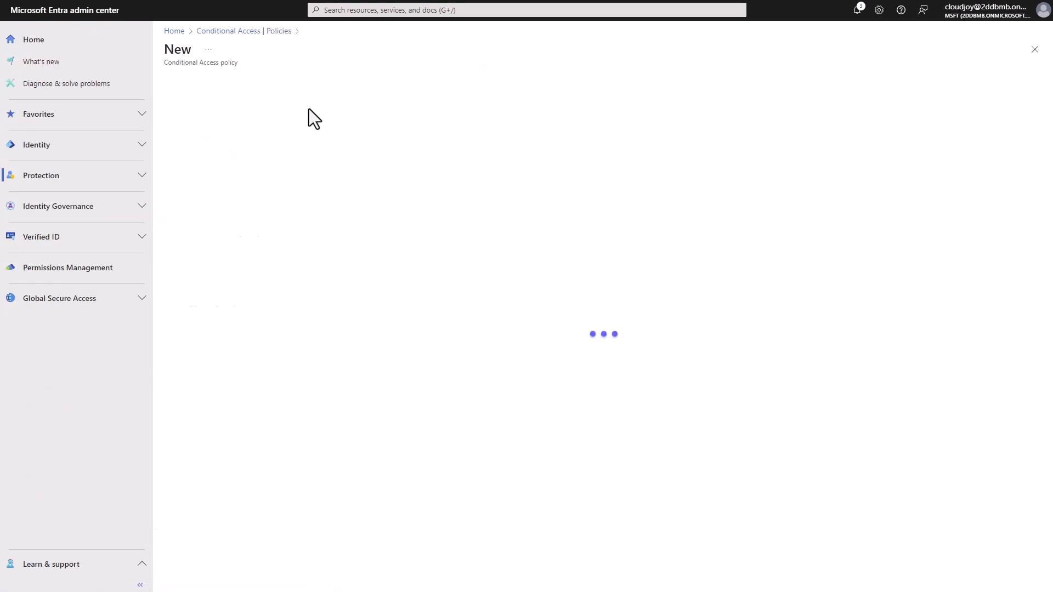
left_click(258, 148)
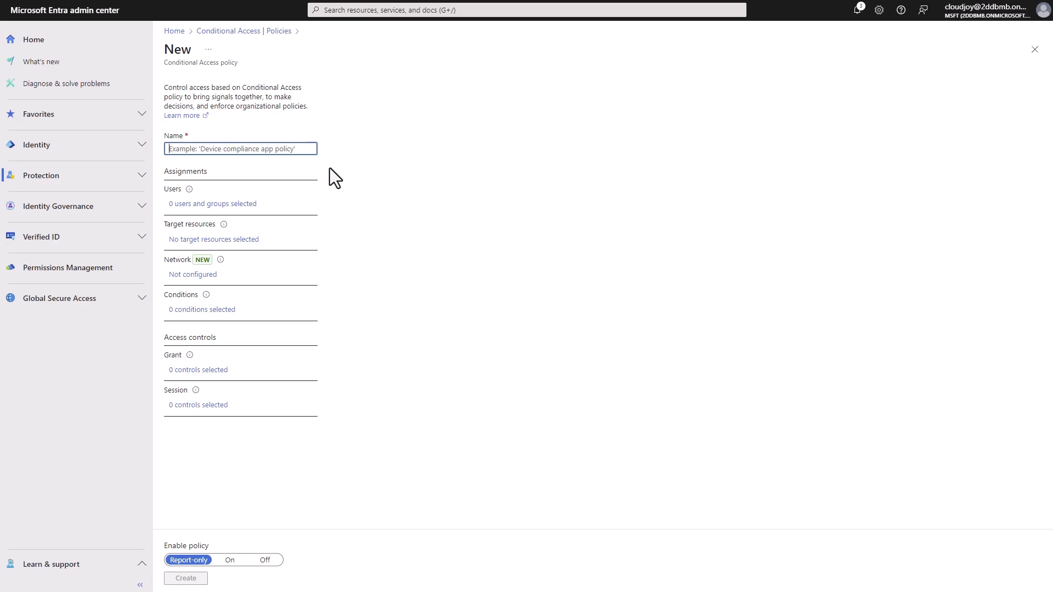
type("MFA ")
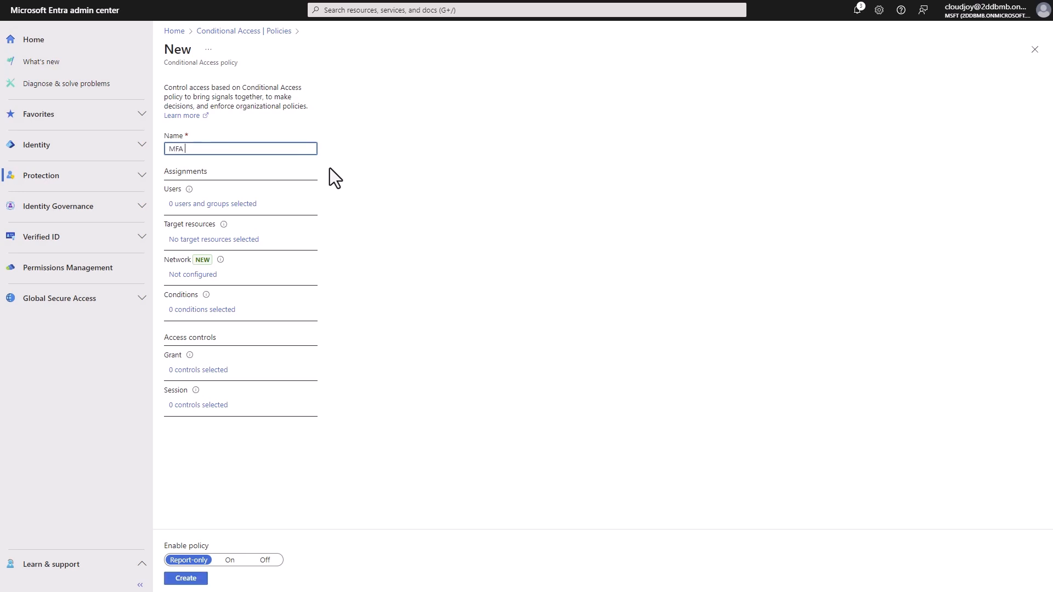
type("Cisco Duo")
left_click(239, 203)
left_click(375, 175)
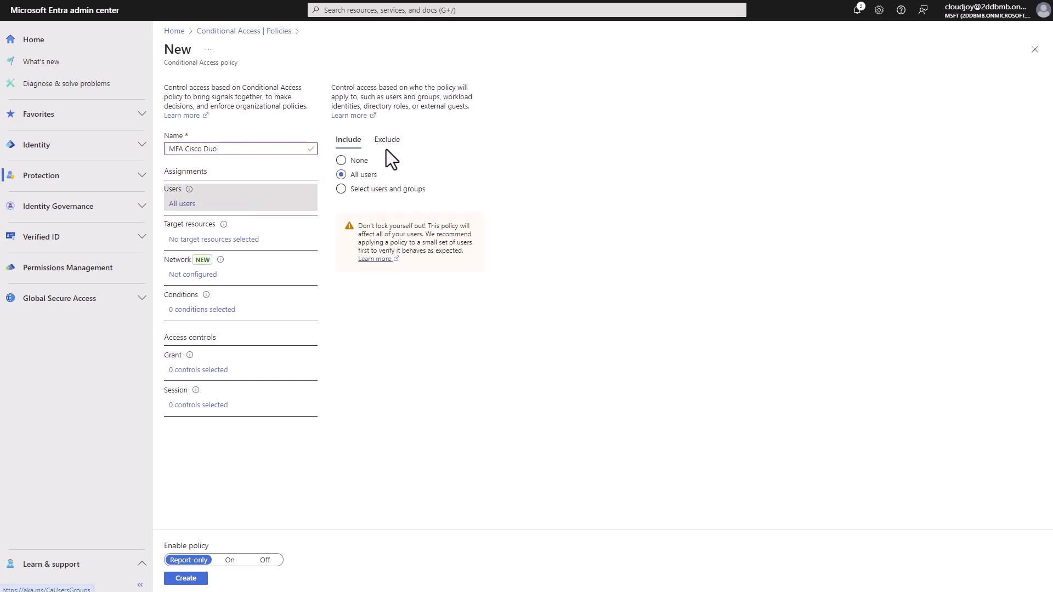
left_click(388, 190)
left_click(384, 248)
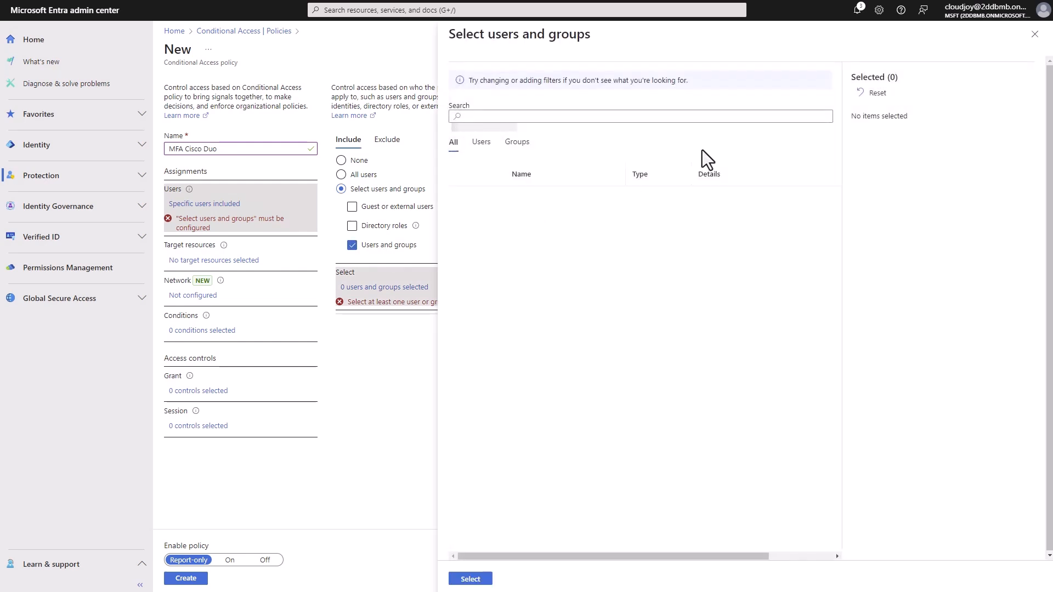
left_click(462, 197)
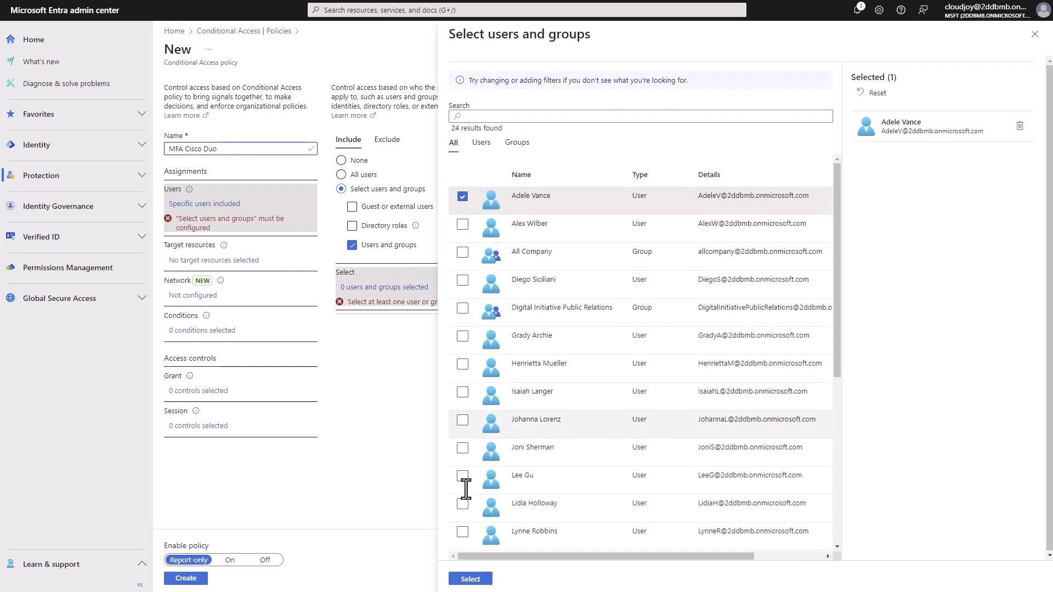
left_click(471, 579)
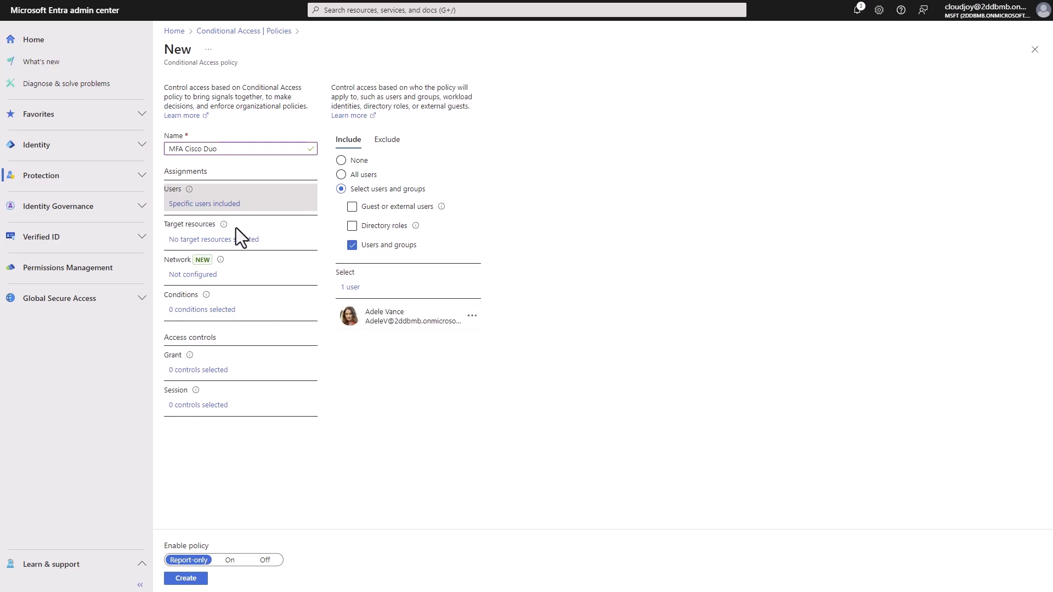
Target all cloud apps, require multifactor authentication, switch the policy On and create it.
left_click(225, 240)
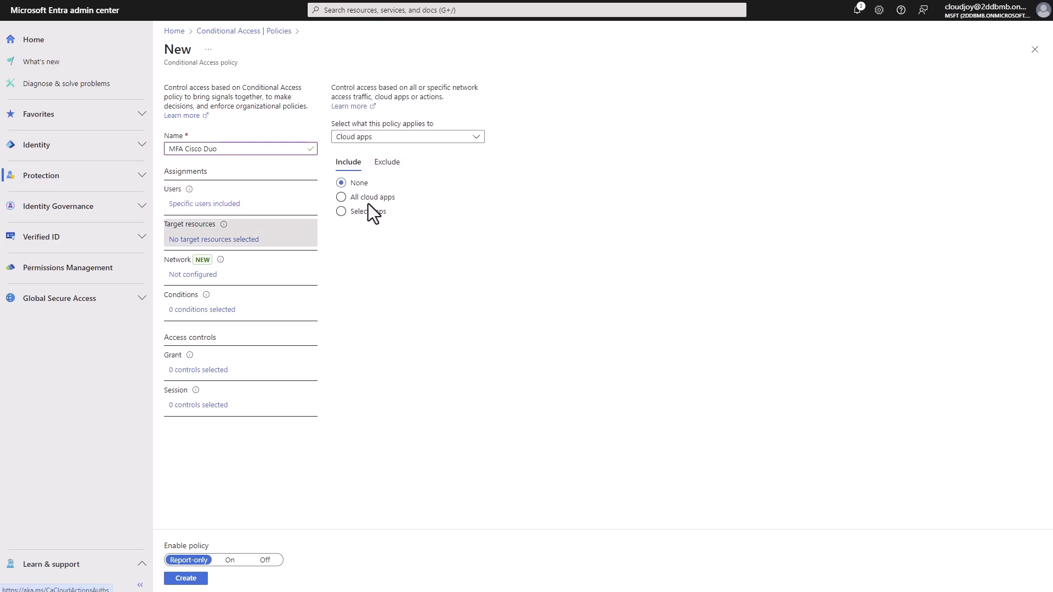
left_click(368, 199)
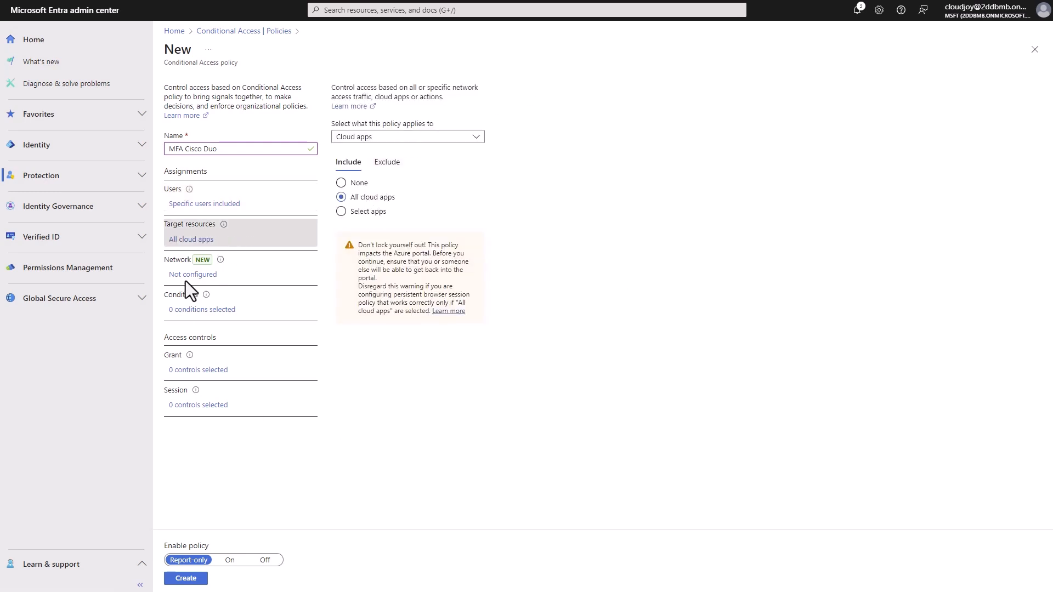
left_click(198, 370)
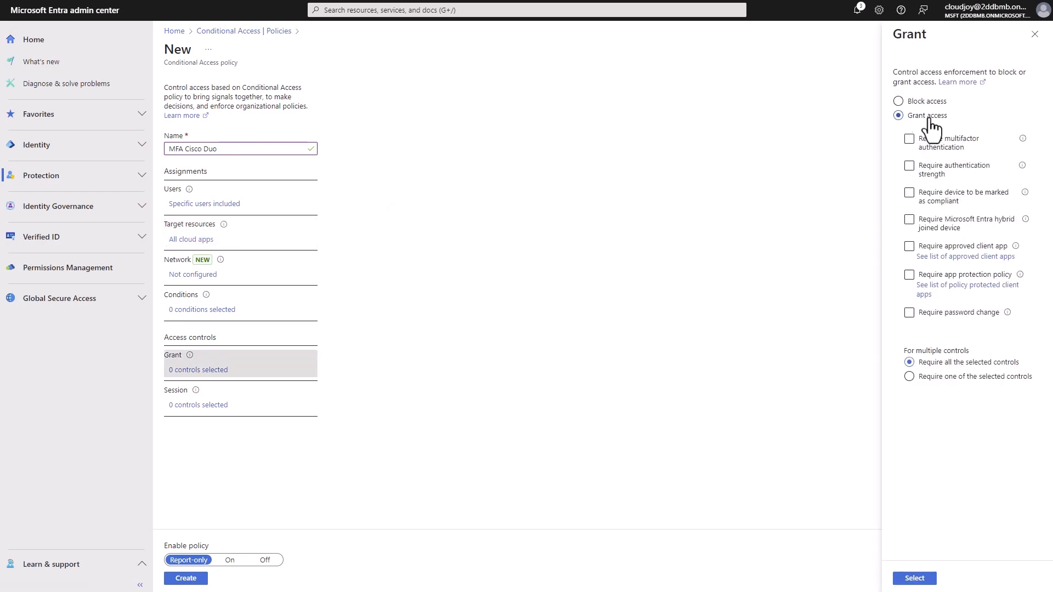
left_click(949, 149)
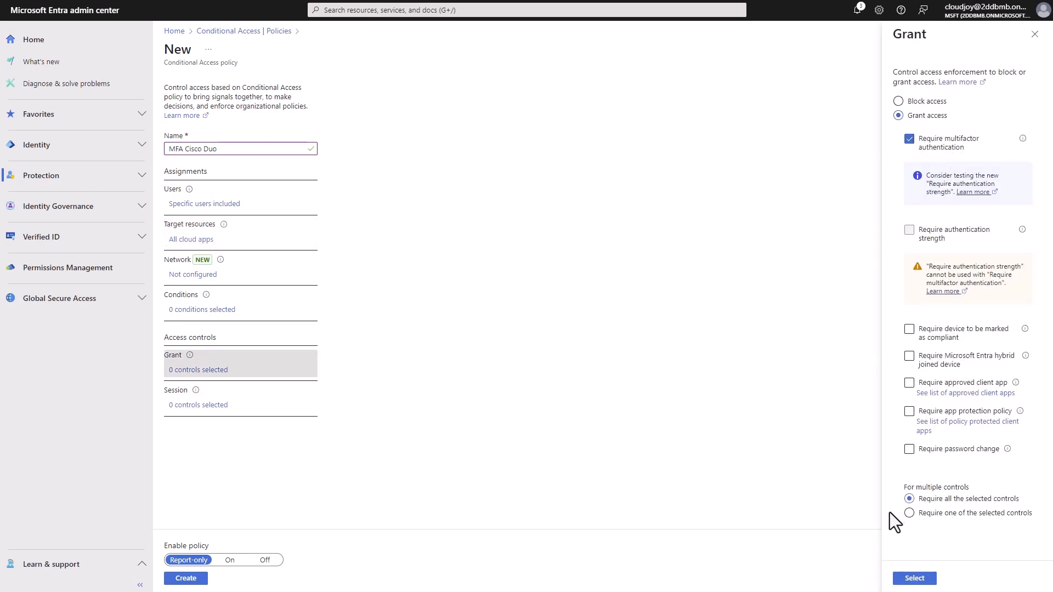
left_click(916, 579)
left_click(229, 560)
left_click(186, 579)
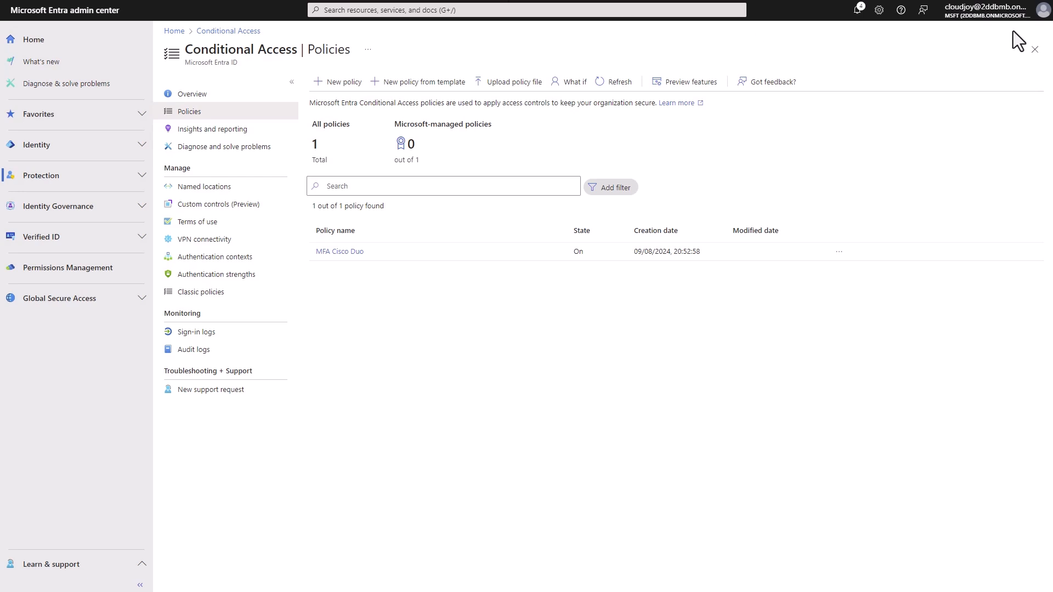
Sign out of the admin account and load portal.office.com for a fresh sign-in.
left_click(1041, 17)
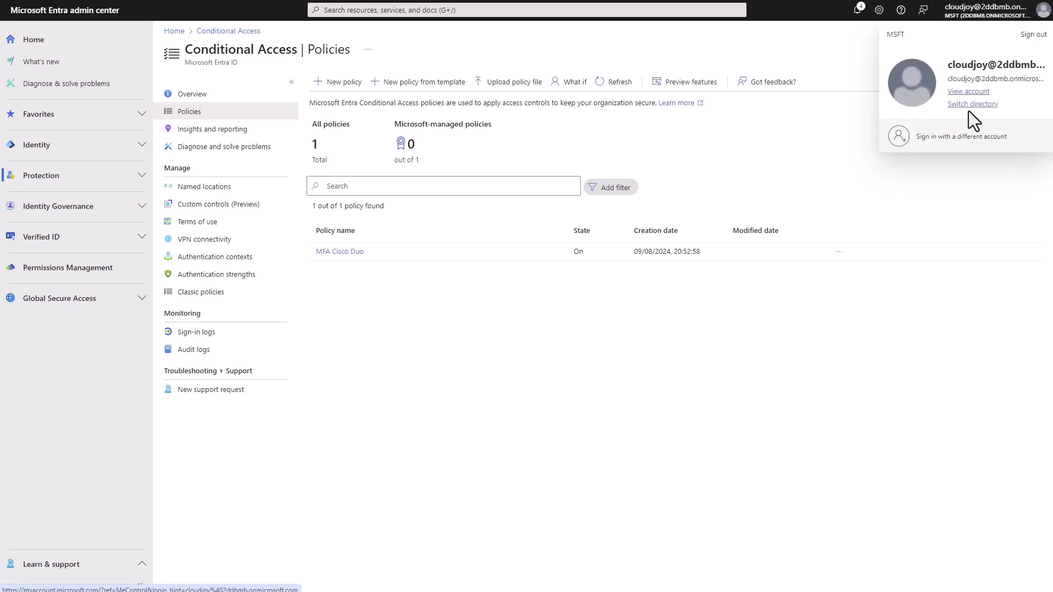
left_click(1029, 34)
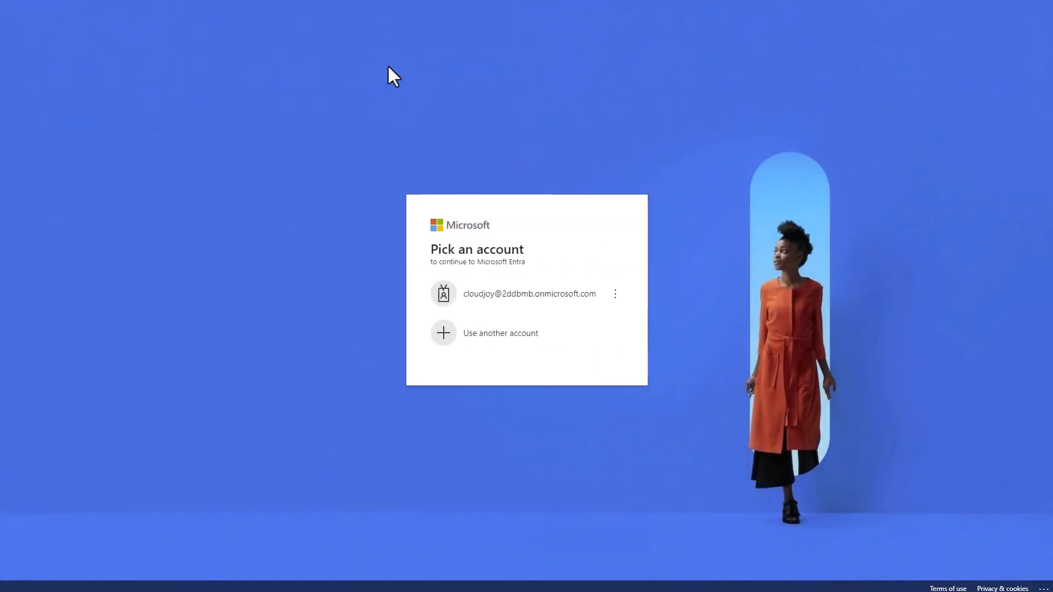
key("ctrl+l")
type("portal.off")
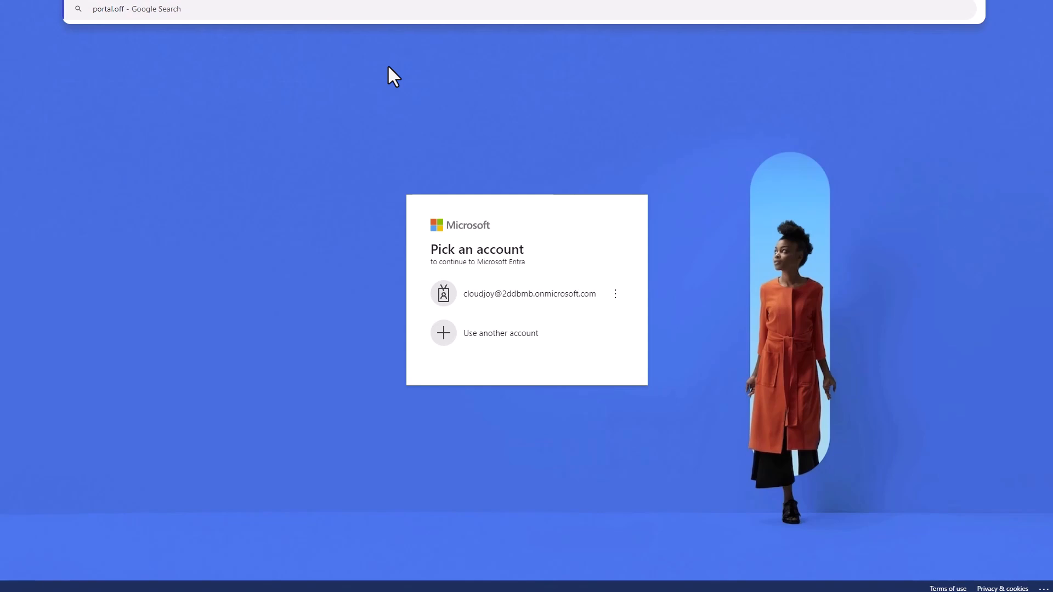
type("ice.com")
key("Return")
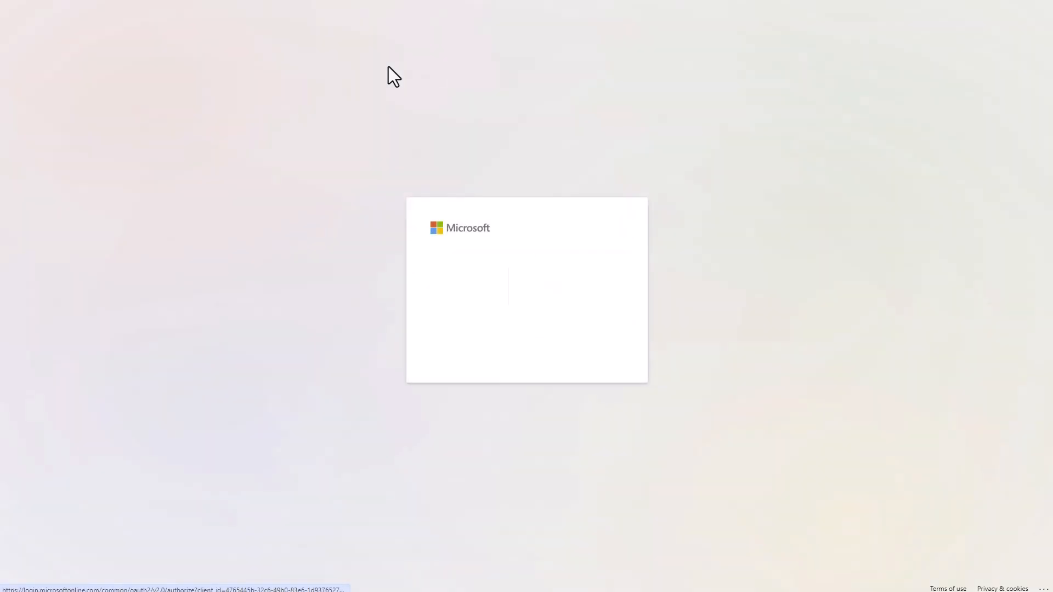
Switch to a different account and enter the test user's e-mail address.
left_click(555, 344)
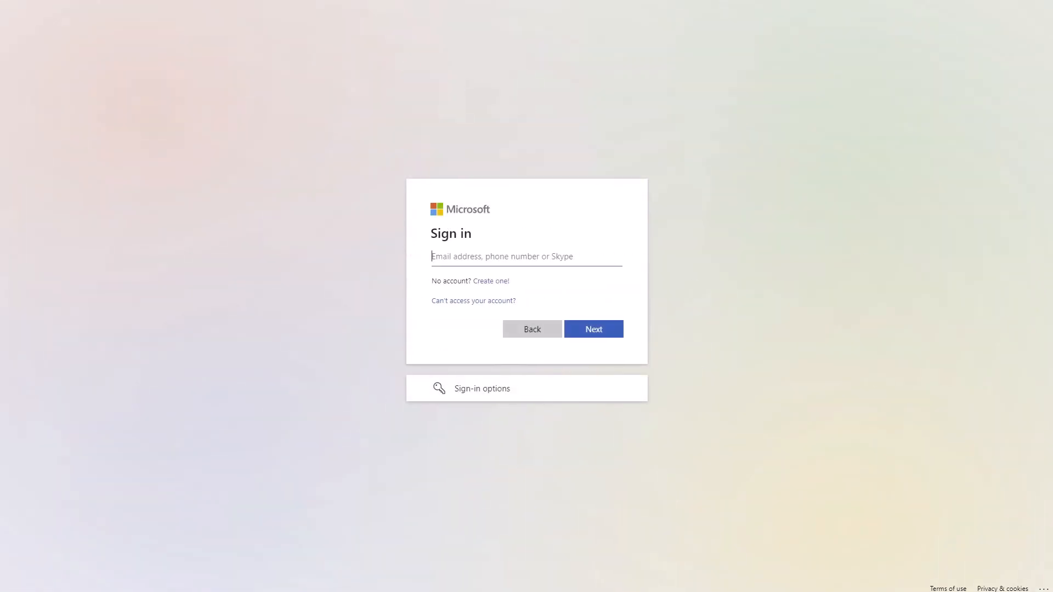
left_click(555, 258)
left_click(590, 333)
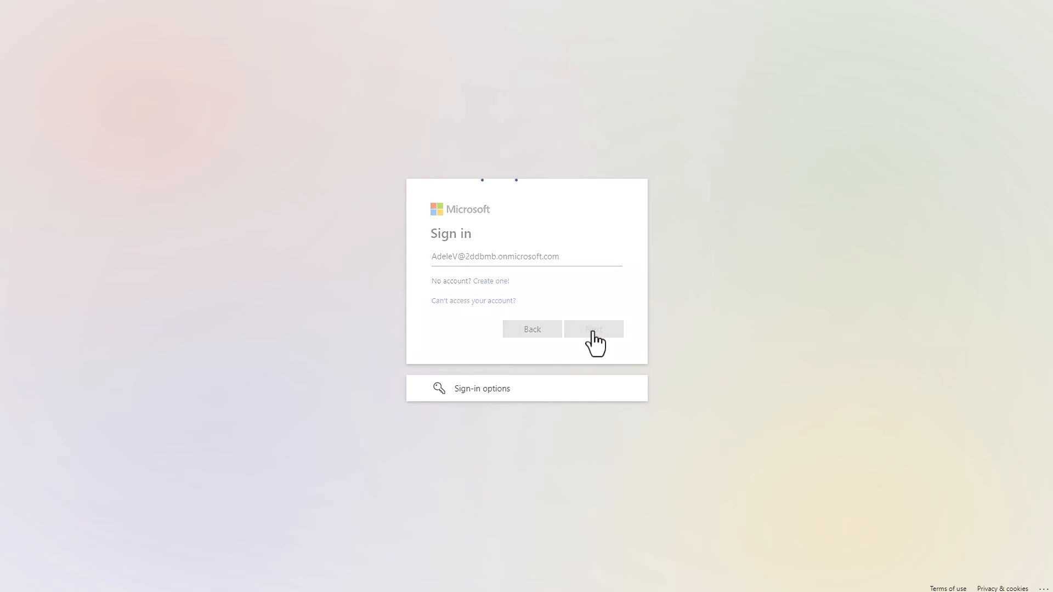
Sign in with the test user's password, then pick another verification method to reach Approve with Cisco Duo.
left_click(553, 294)
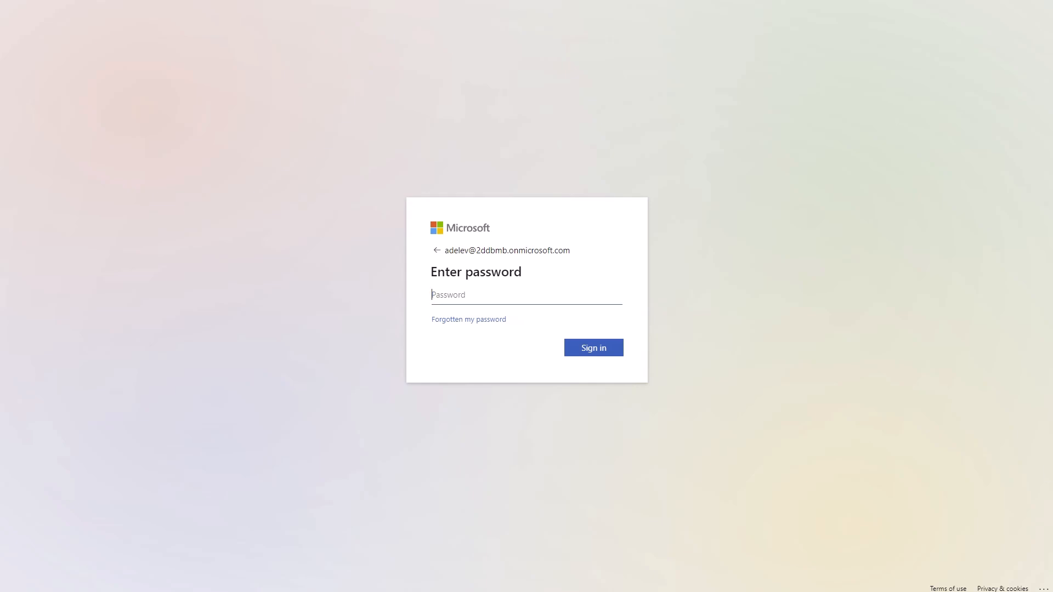
key("ctrl+v")
left_click(584, 349)
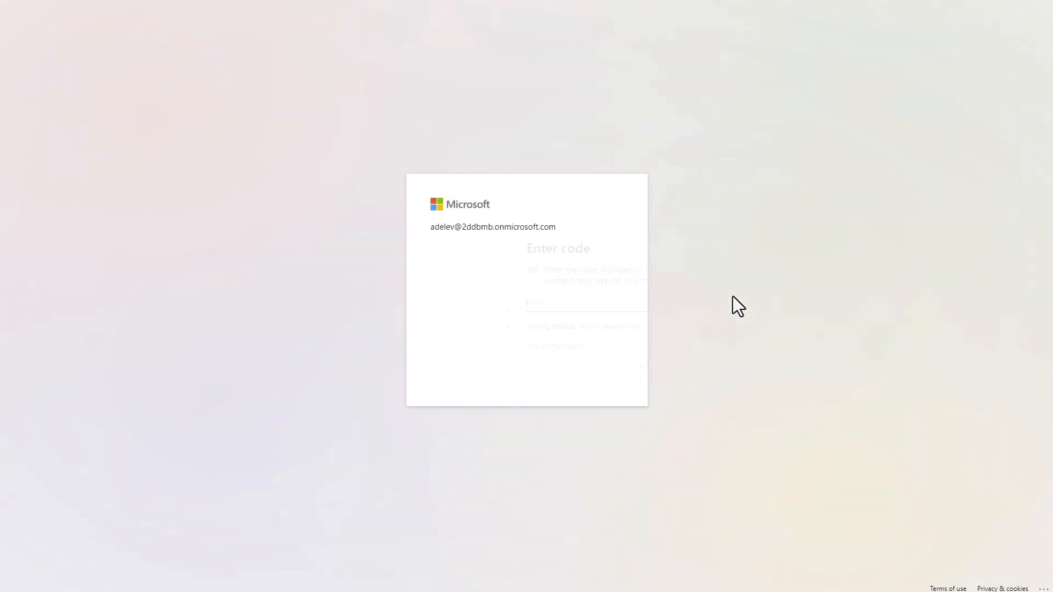
left_click(513, 327)
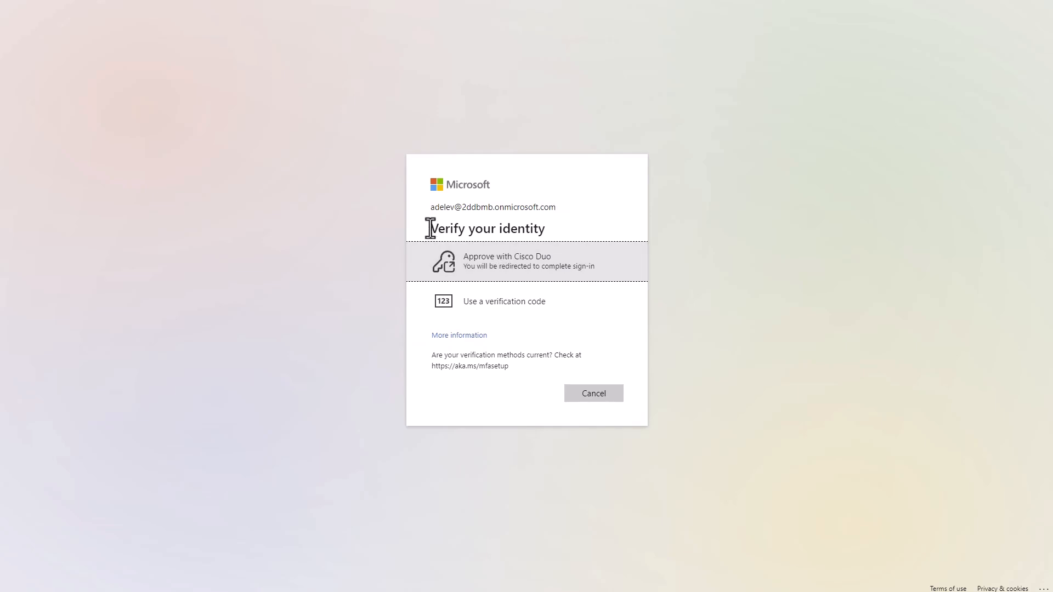
left_click_drag(430, 228, 554, 229)
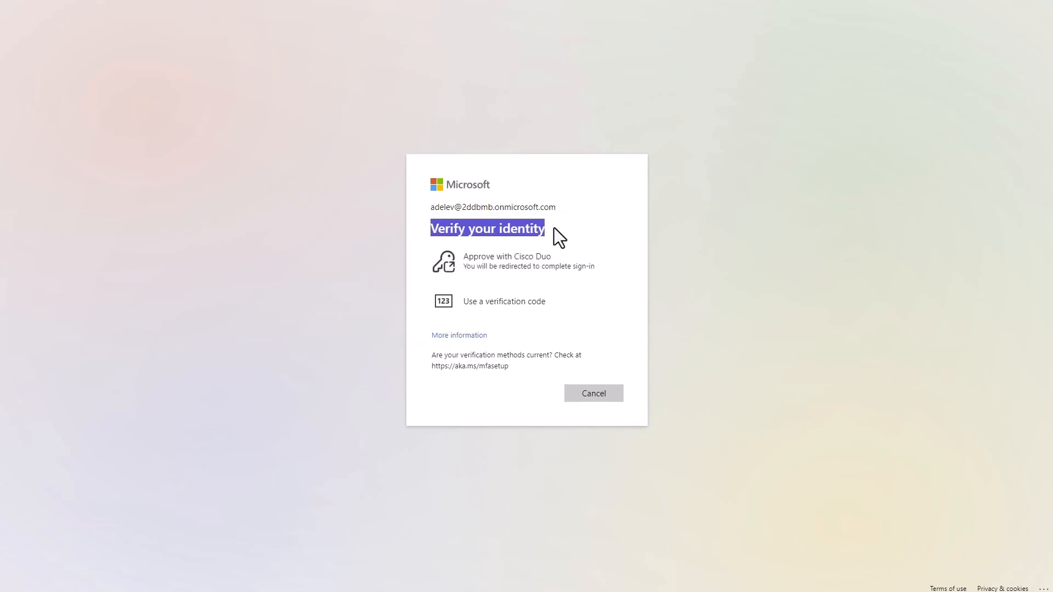
left_click(485, 228)
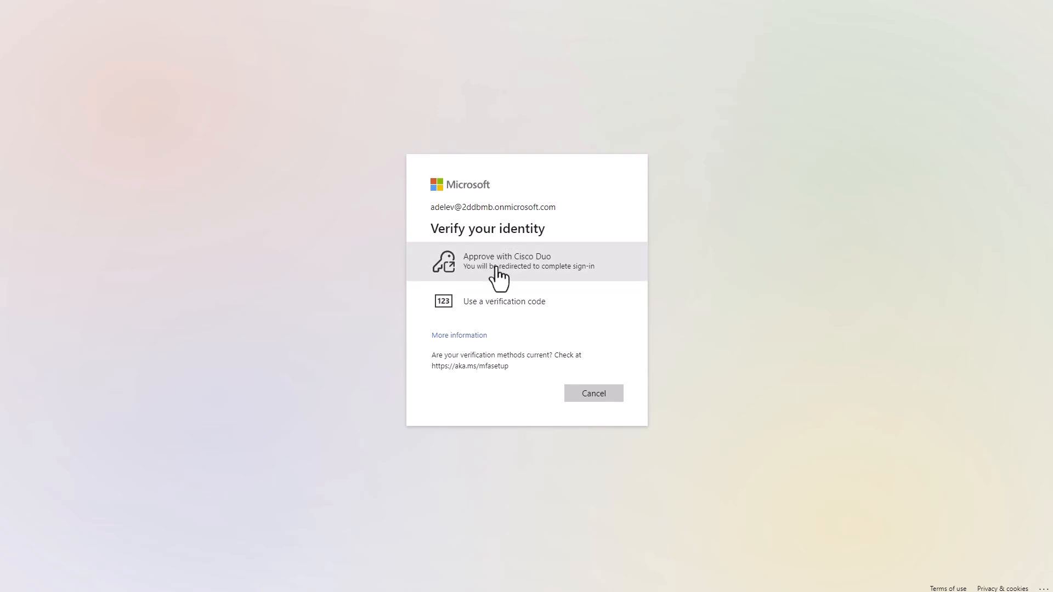
Approve with Cisco Duo and register the user's phone number for Duo Mobile, adding no other devices.
left_click(497, 272)
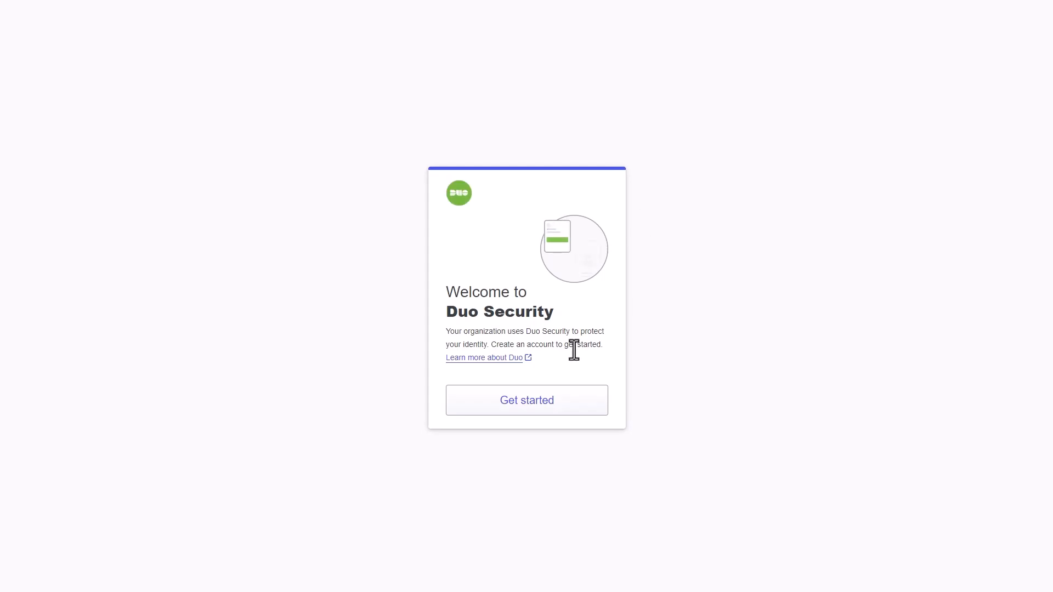
left_click(529, 403)
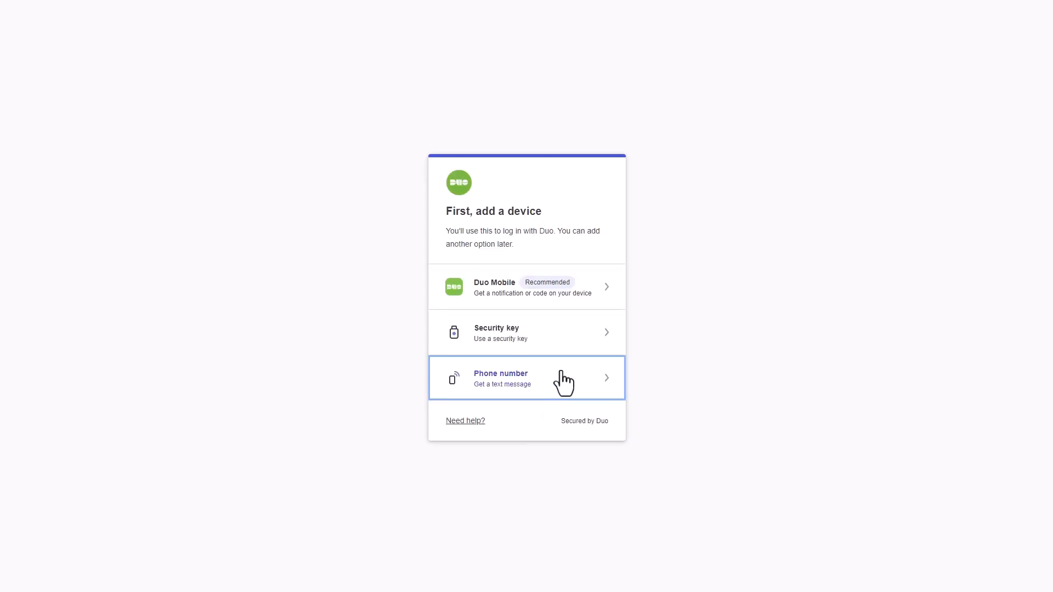
left_click(568, 291)
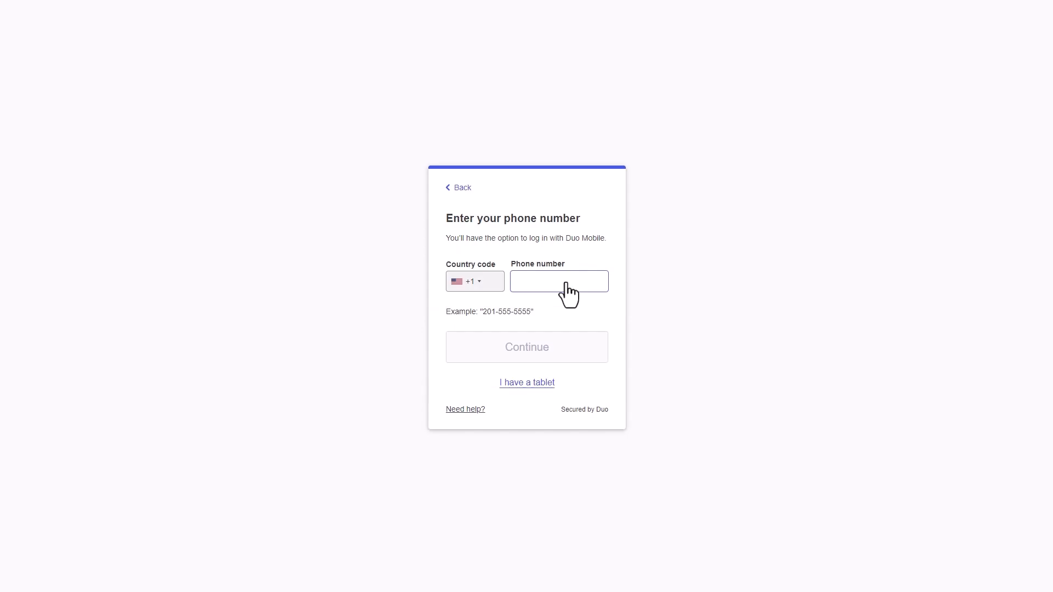
left_click(566, 281)
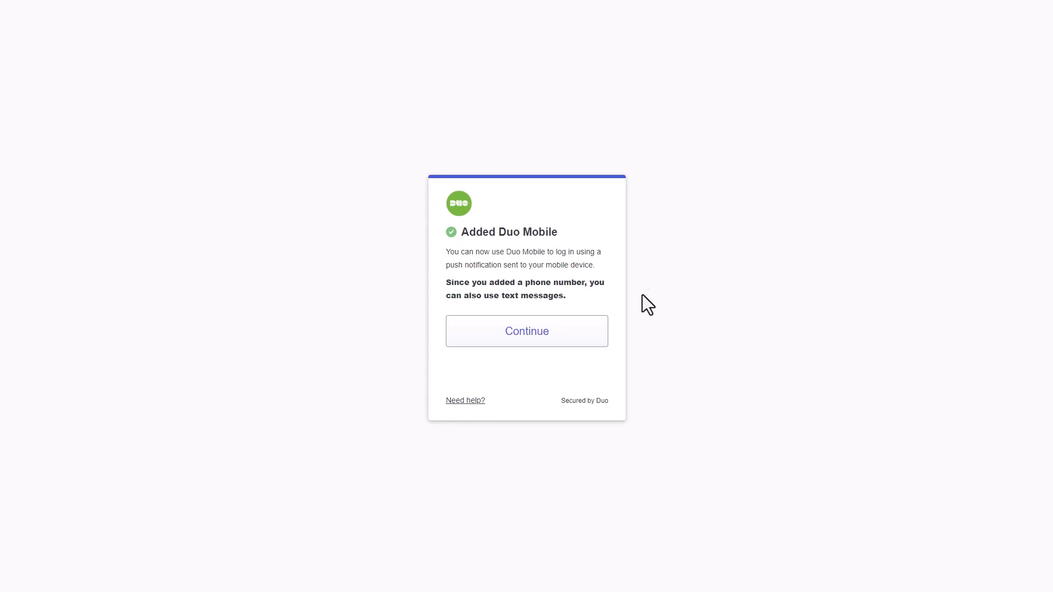
left_click(540, 331)
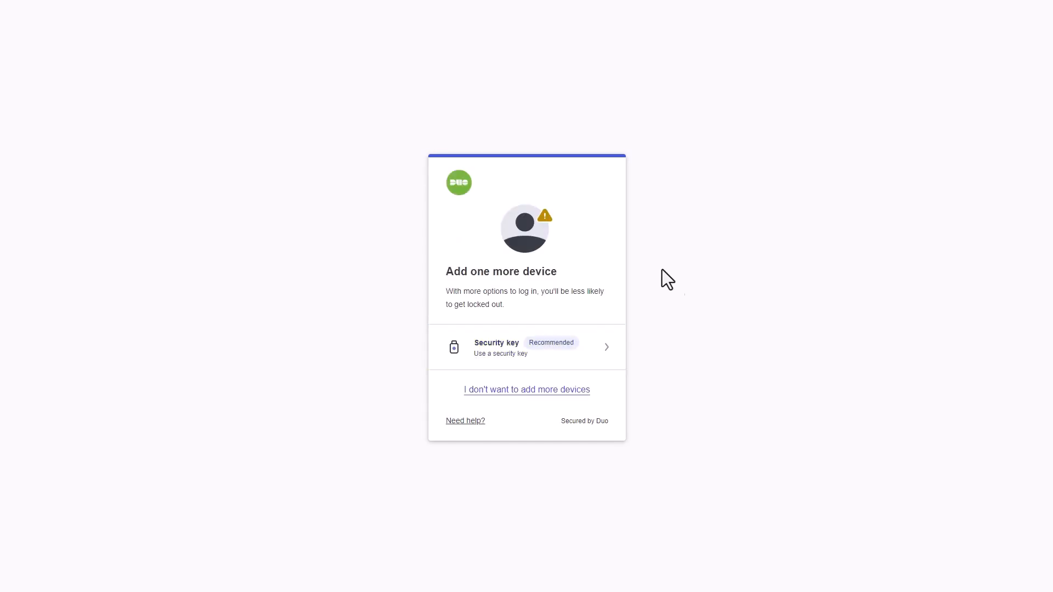
left_click(549, 390)
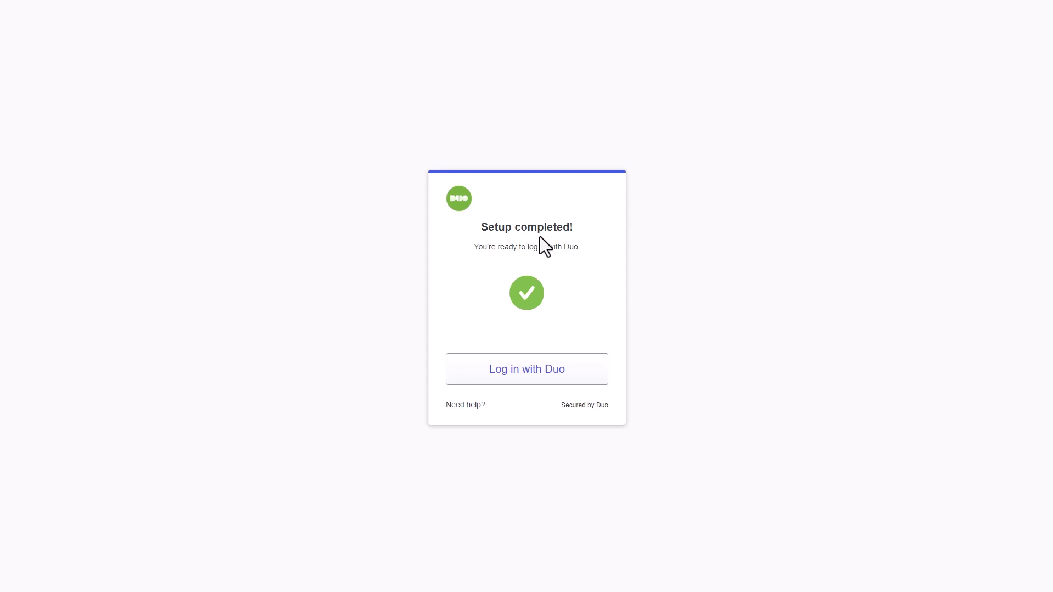
Log in with Duo, approve it in Duo Mobile, and mark this as a trusted device.
left_click(554, 374)
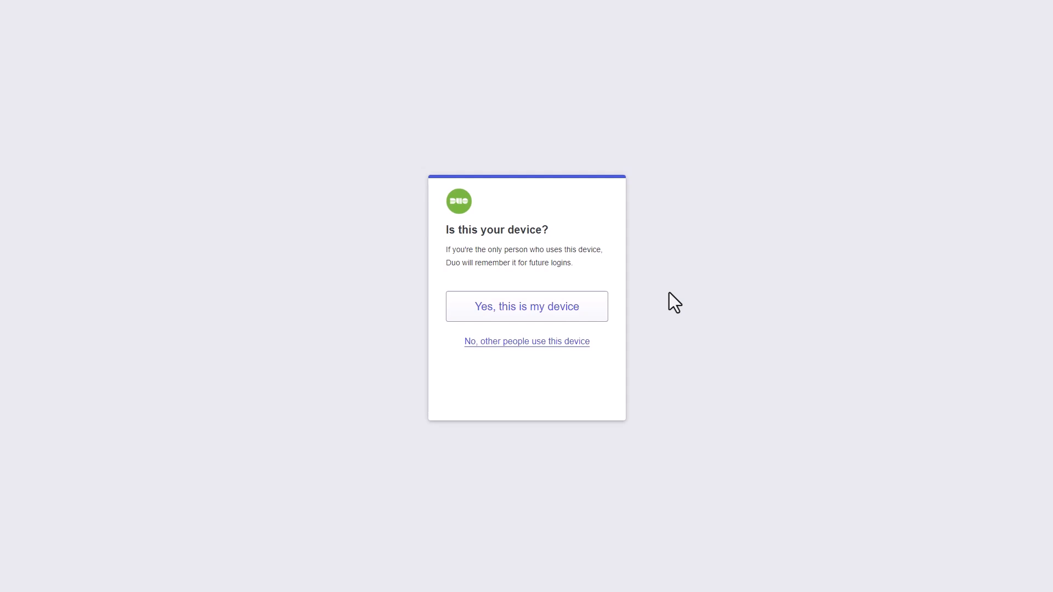
left_click(551, 305)
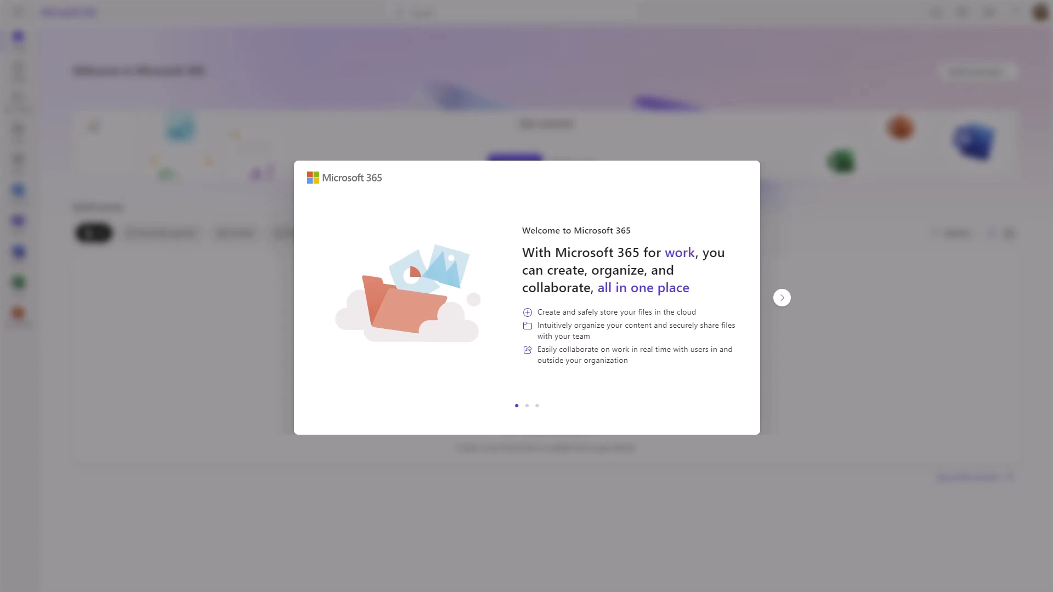
Confirm the test user appears in Duo Admin Panel Users, then return to Entra's Authentication methods Policies page.
left_click(72, 0)
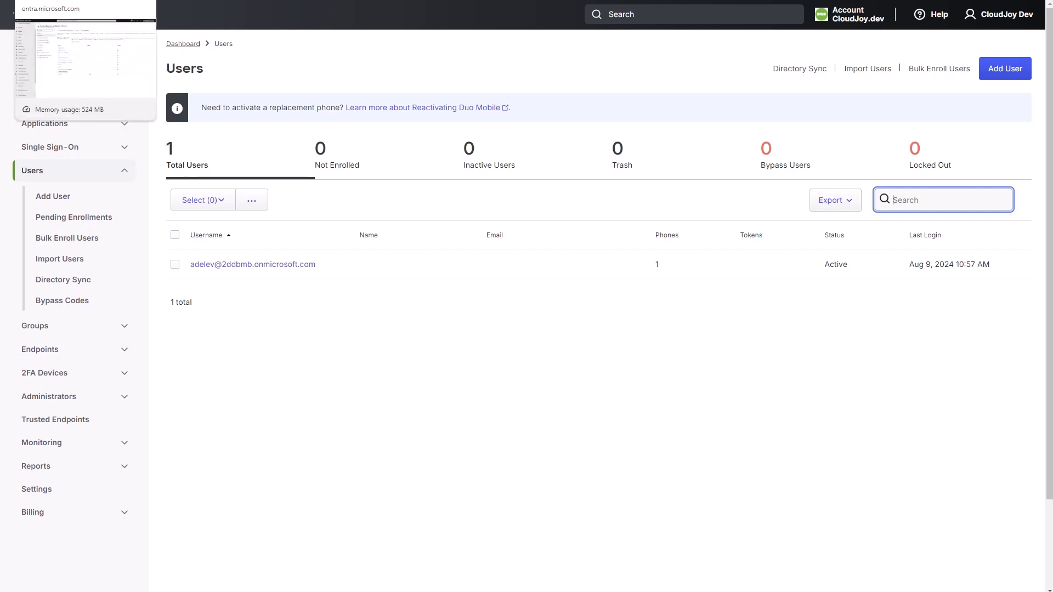
left_click(77, 0)
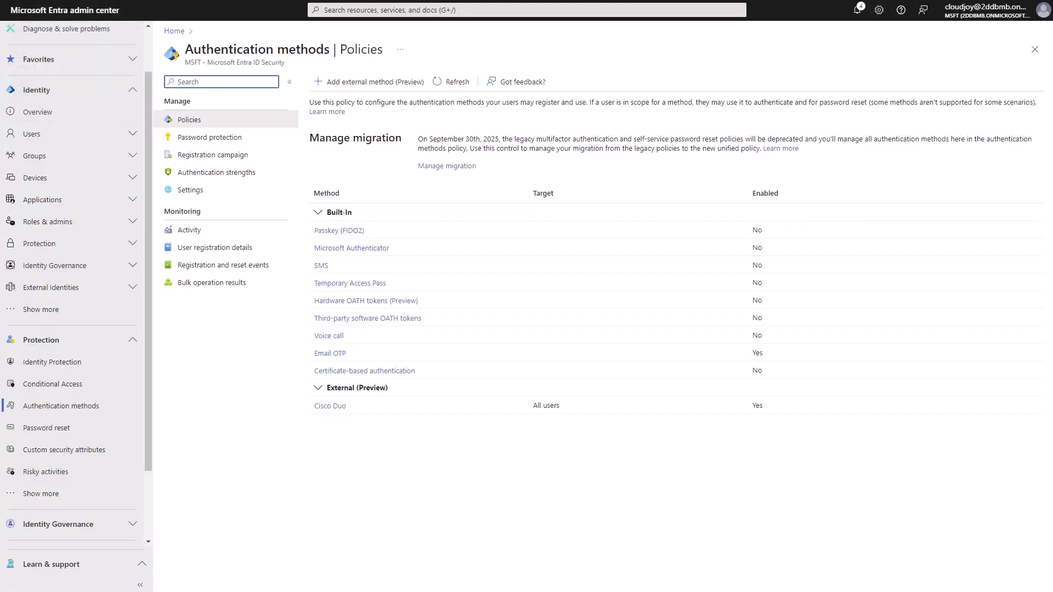